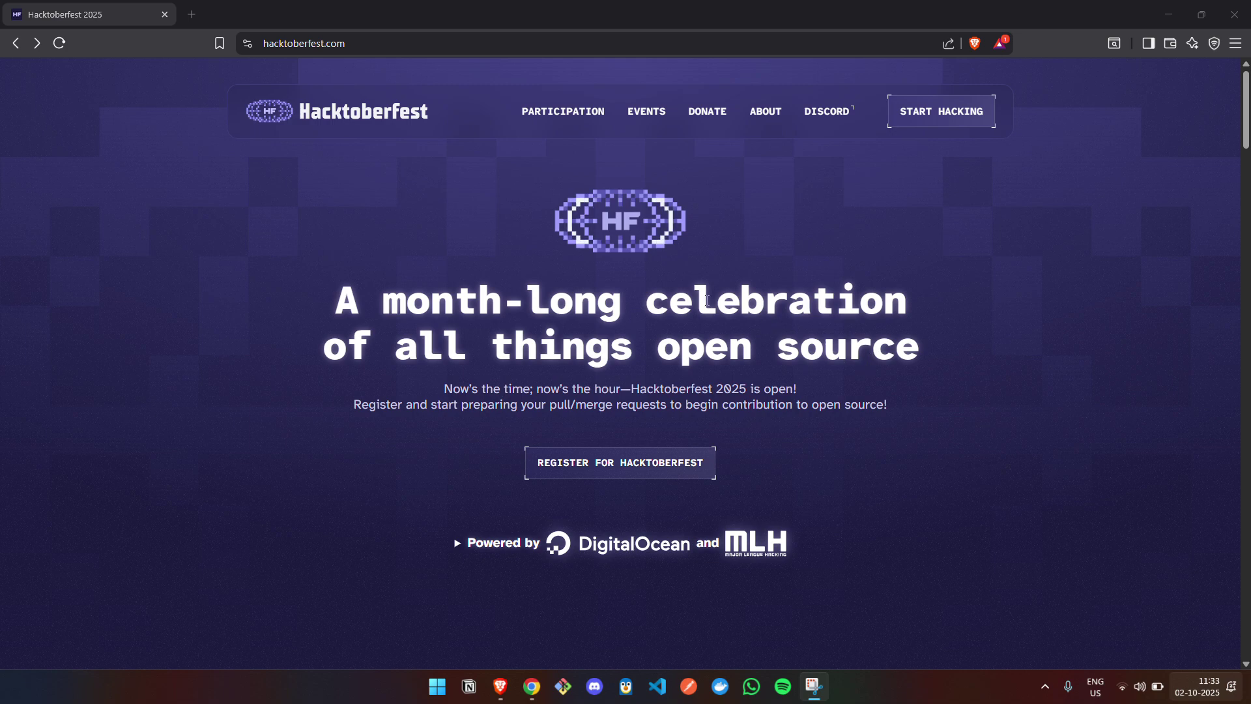
- Look through the Hacktoberfest 2025 home page from the introduction to the footer and return to its start
scroll(720, 254, "down", 8)
scroll(721, 250, "down", 8)
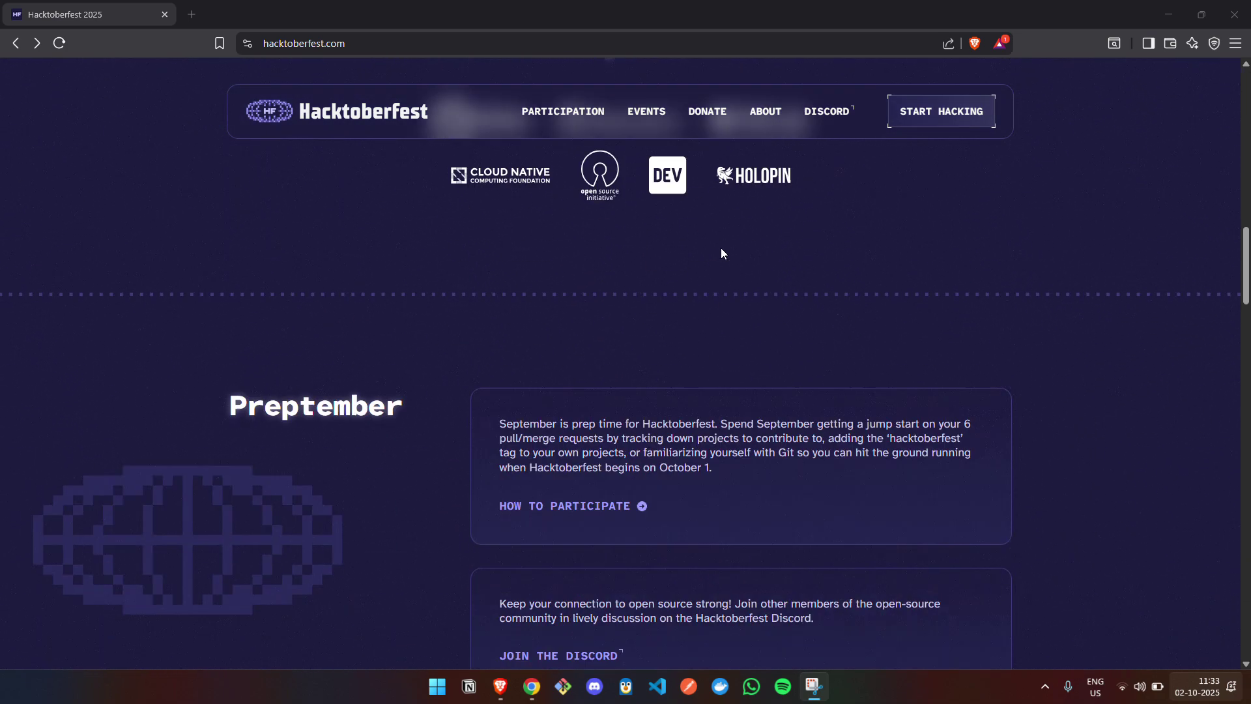
scroll(721, 253, "down", 2)
scroll(721, 253, "up", 5)
scroll(720, 253, "down", 12)
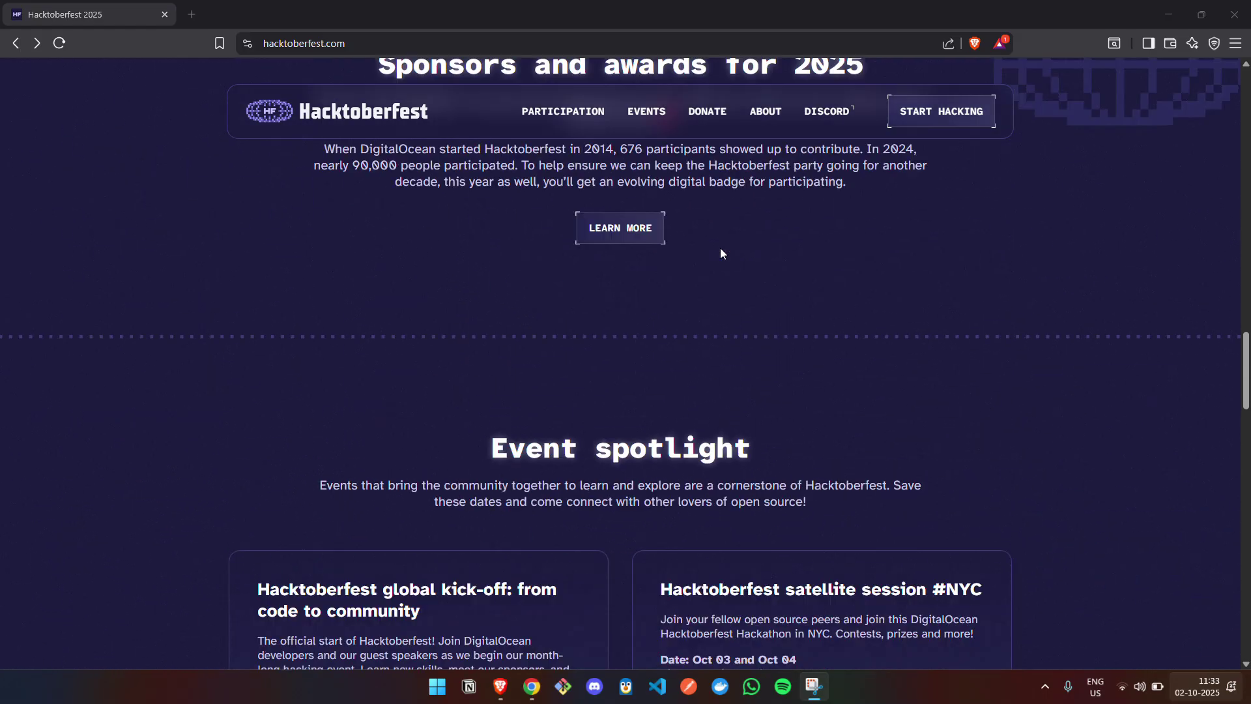
scroll(721, 253, "down", 10)
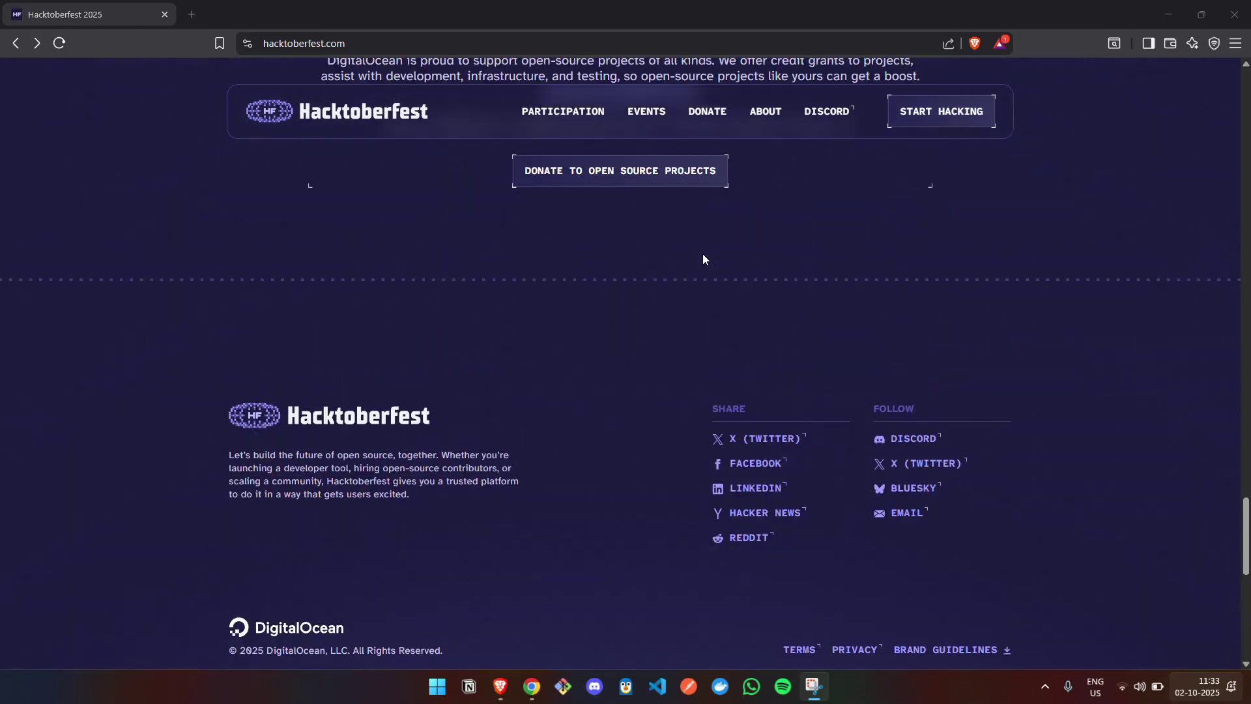
scroll(697, 261, "down", 5)
scroll(696, 267, "up", 5)
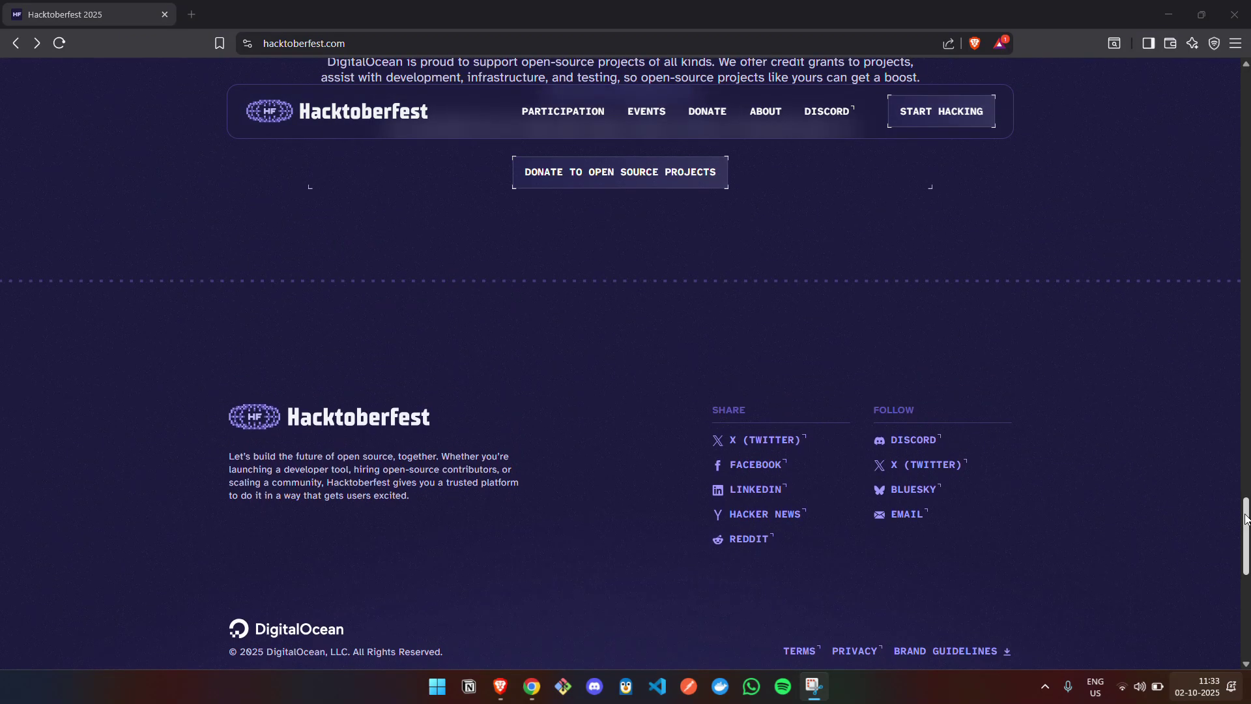
left_click_drag(1247, 519, 1245, 78)
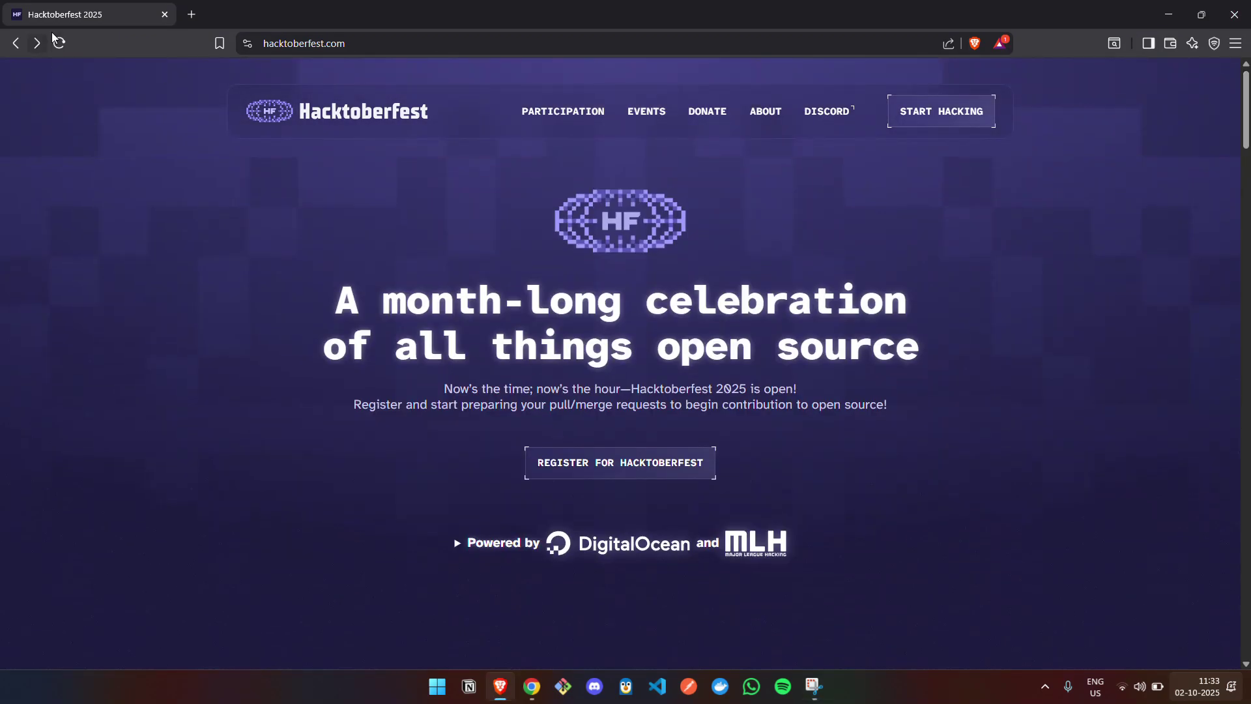
- Open github.com in a new tab and go to the signed-in account's profile page
left_click(191, 14)
type("github.com")
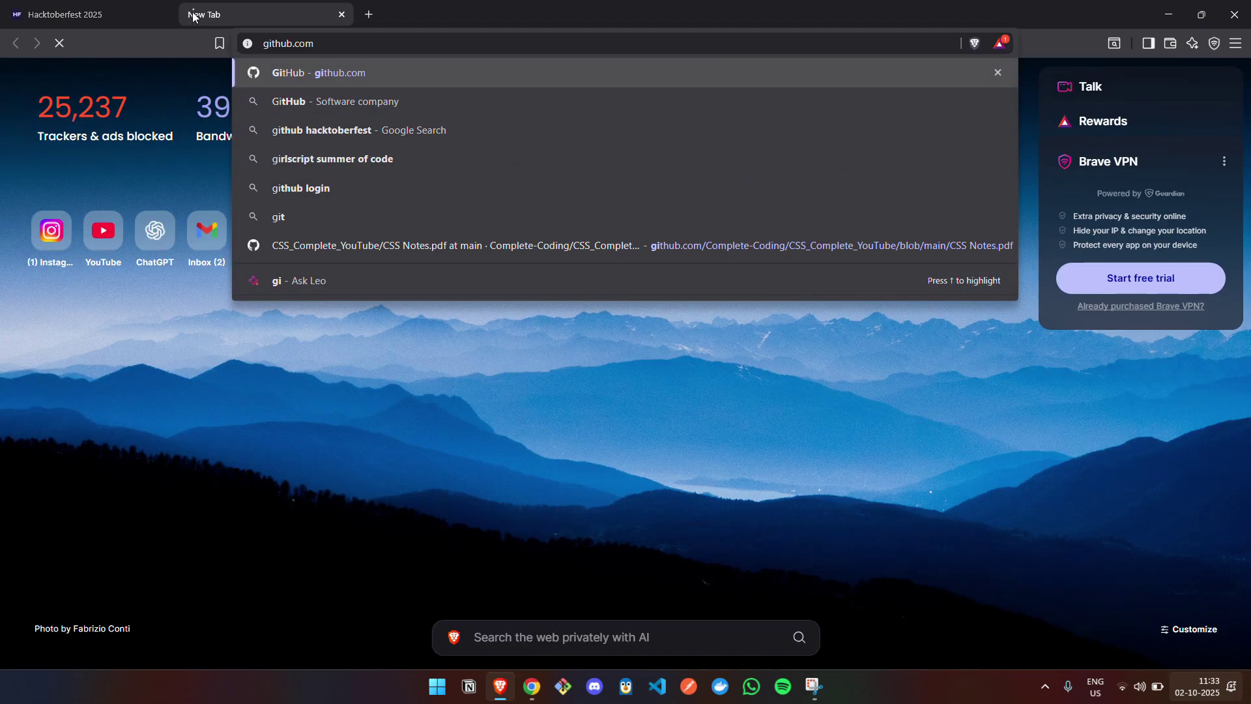
key("Return")
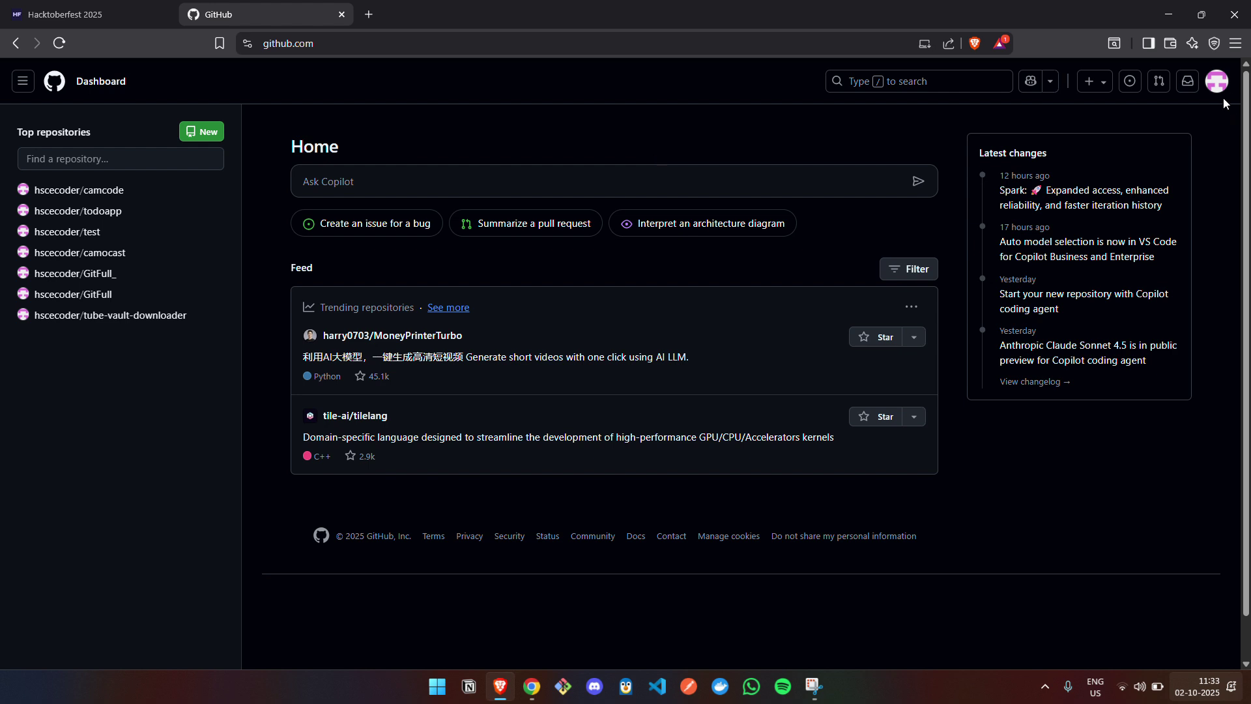
left_click(1217, 81)
left_click(1122, 186)
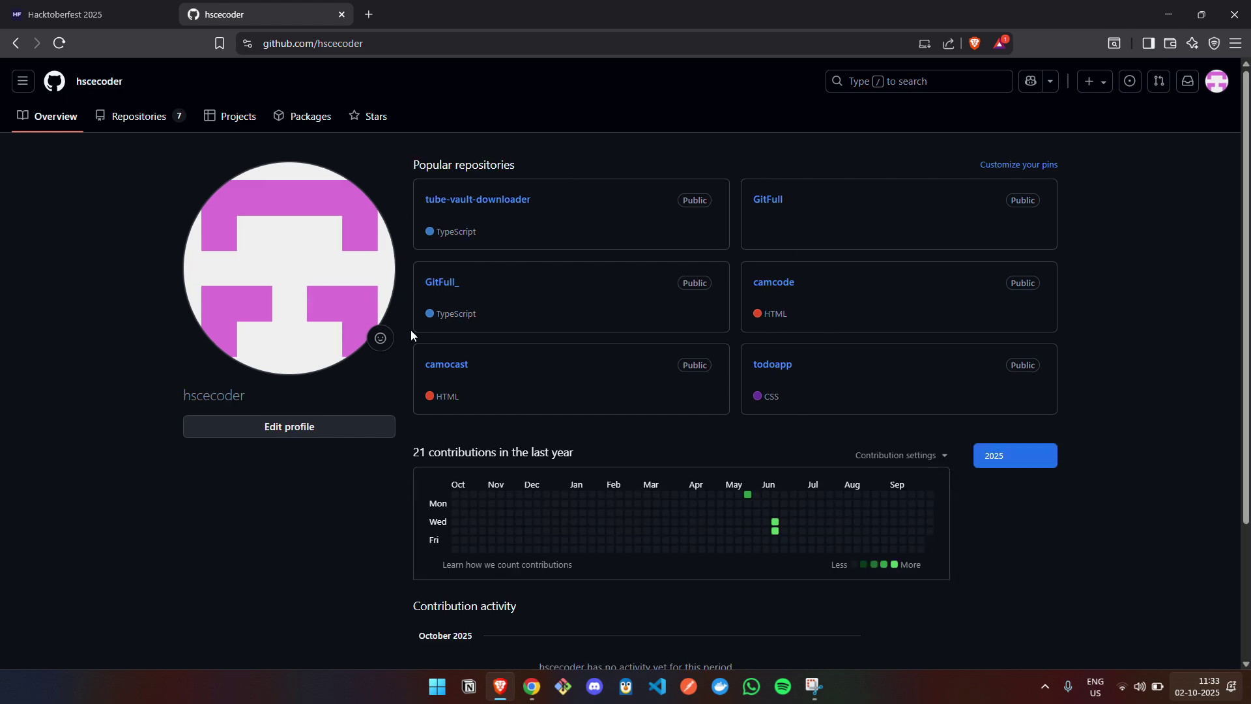
scroll(357, 195, "down", 3)
scroll(358, 196, "up", 3)
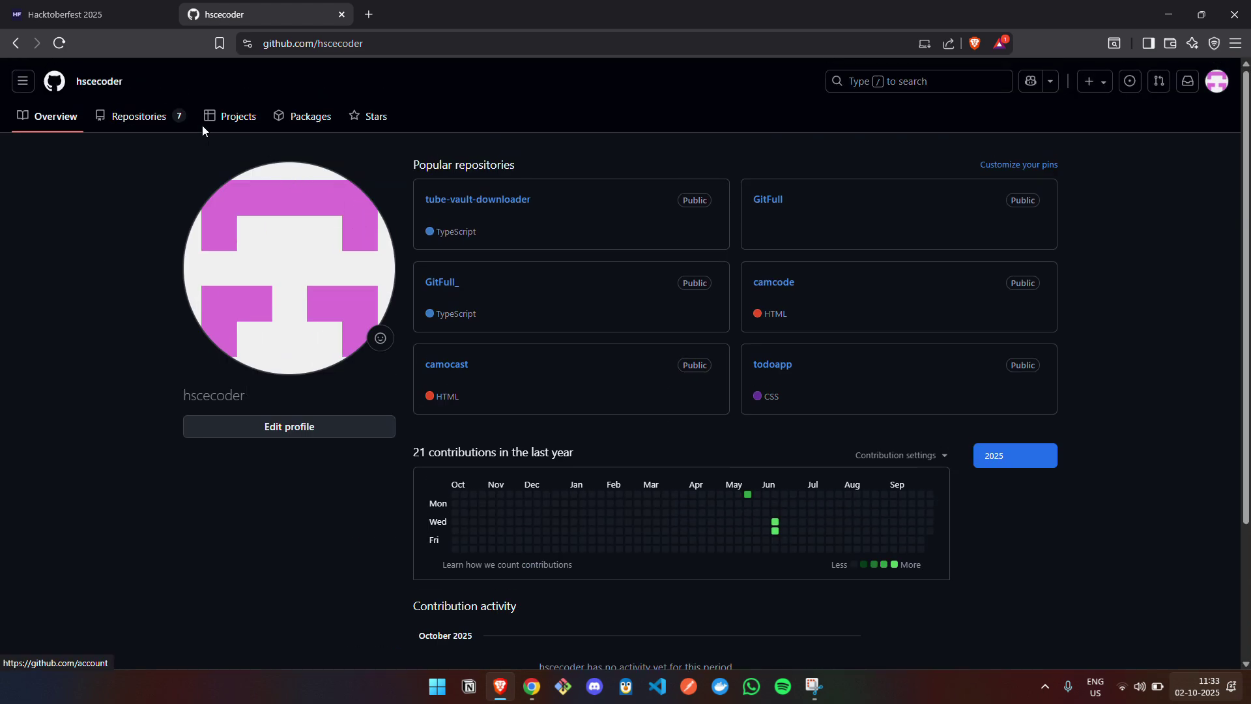
- Return to the Hacktoberfest site and start registration by authorizing with GitHub
left_click(71, 16)
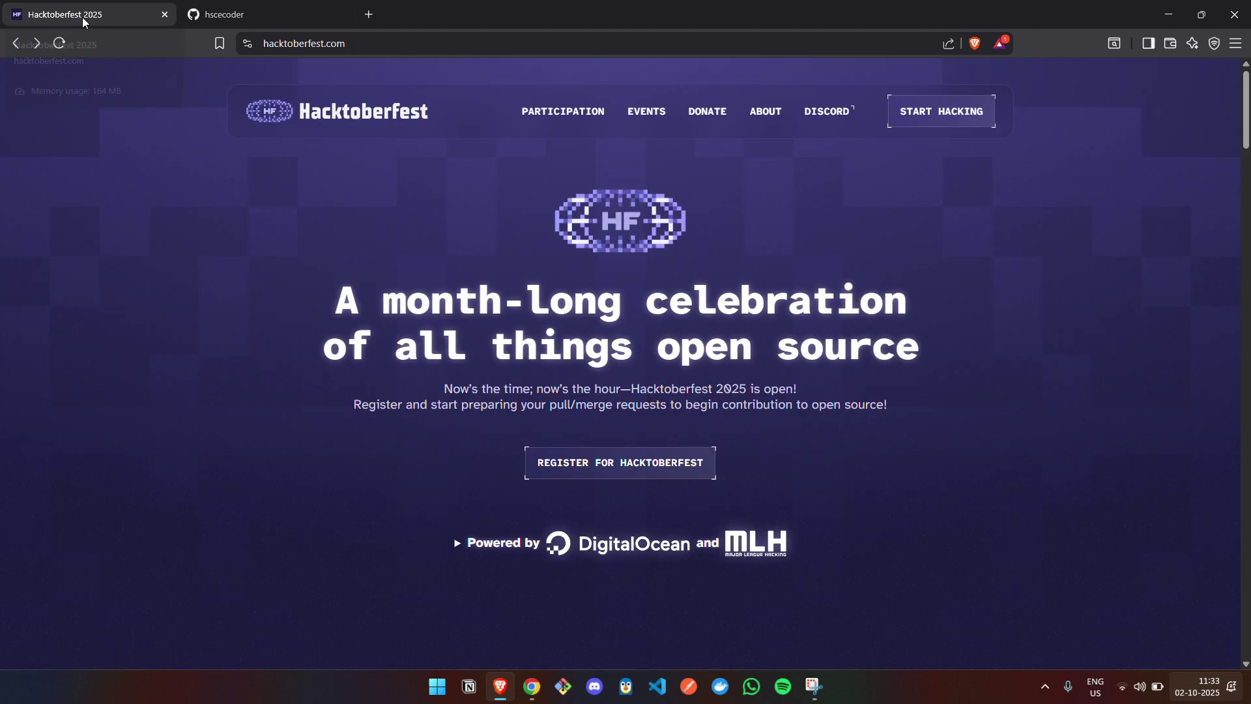
left_click(942, 121)
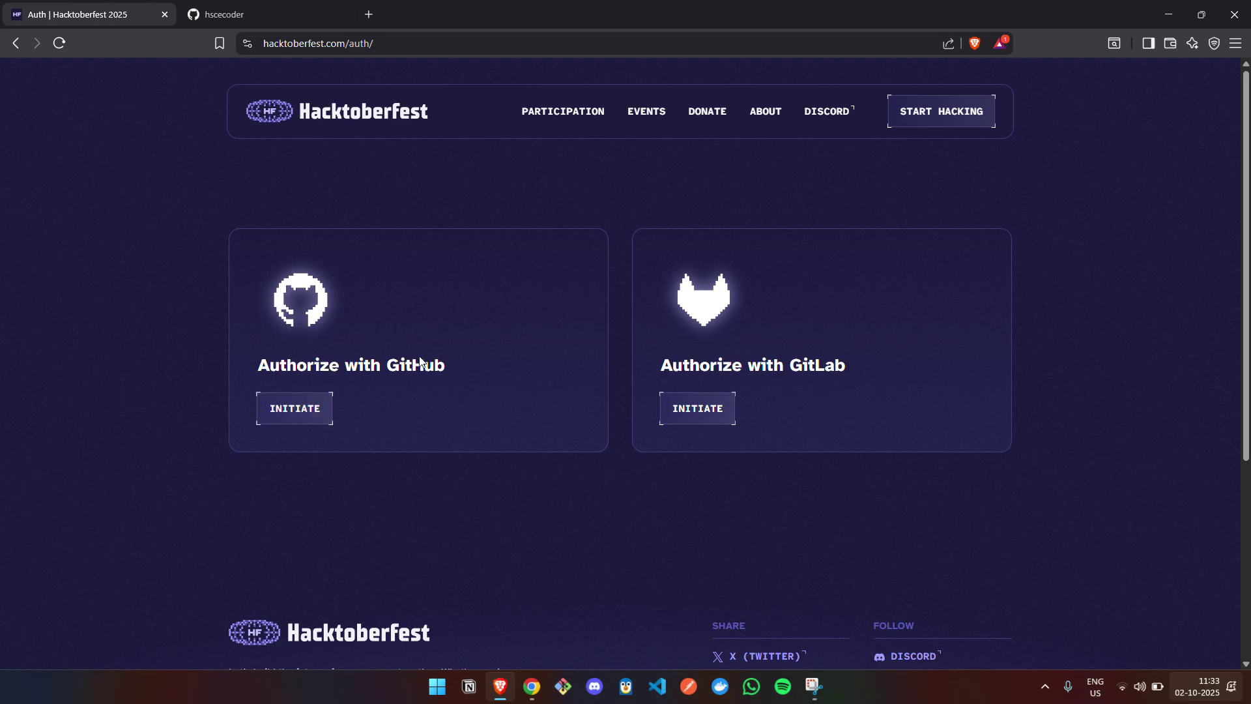
left_click(275, 401)
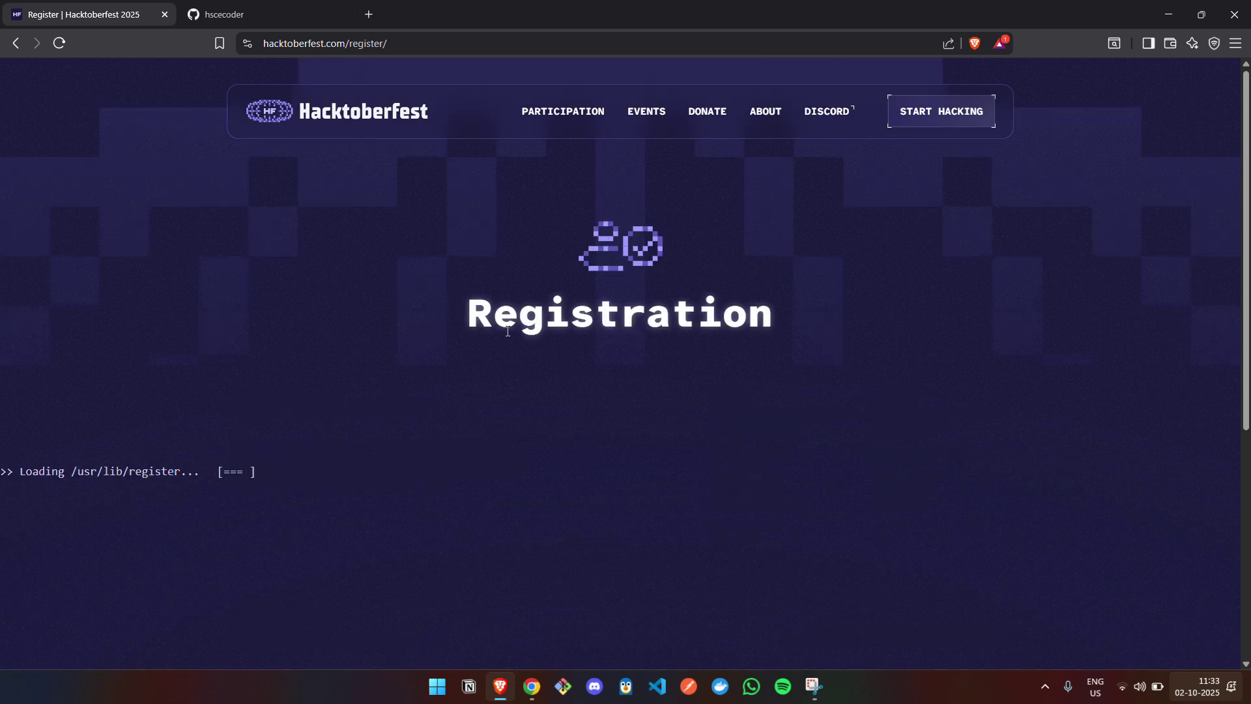
- Replace the prefilled Name in the Self-identification section with the participant's first name
scroll(410, 299, "down", 5)
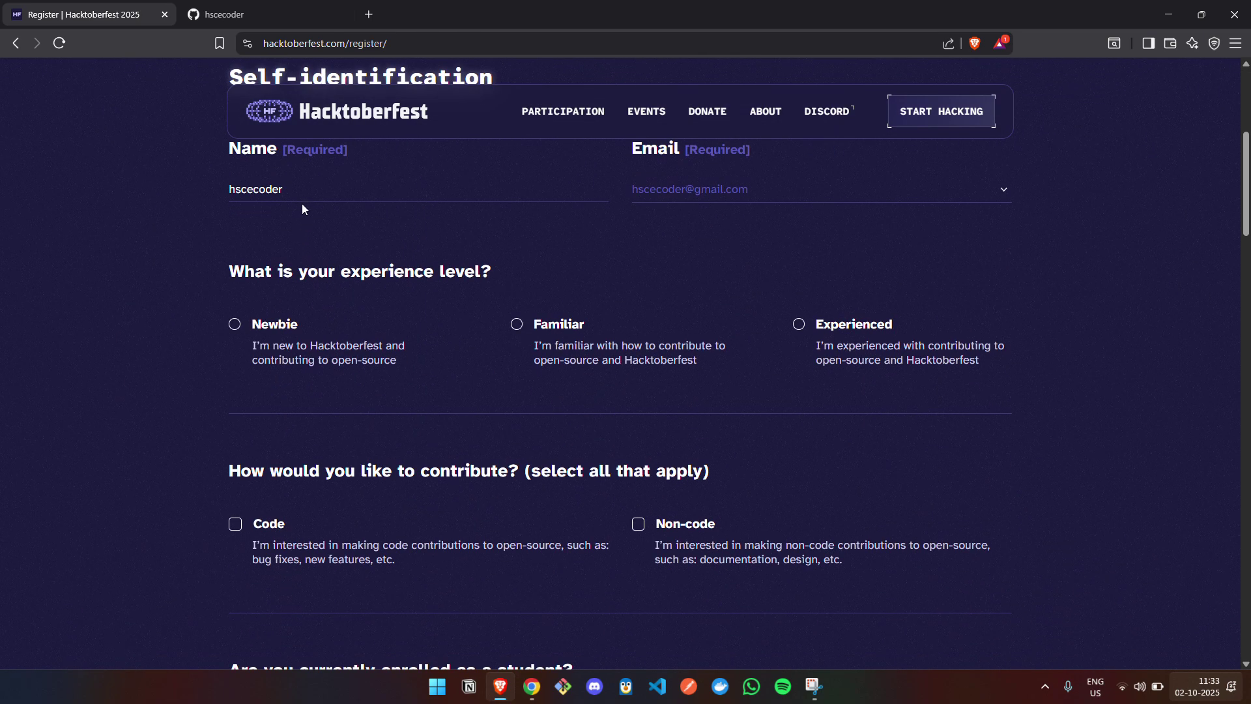
double_click(307, 181)
type("Himansju")
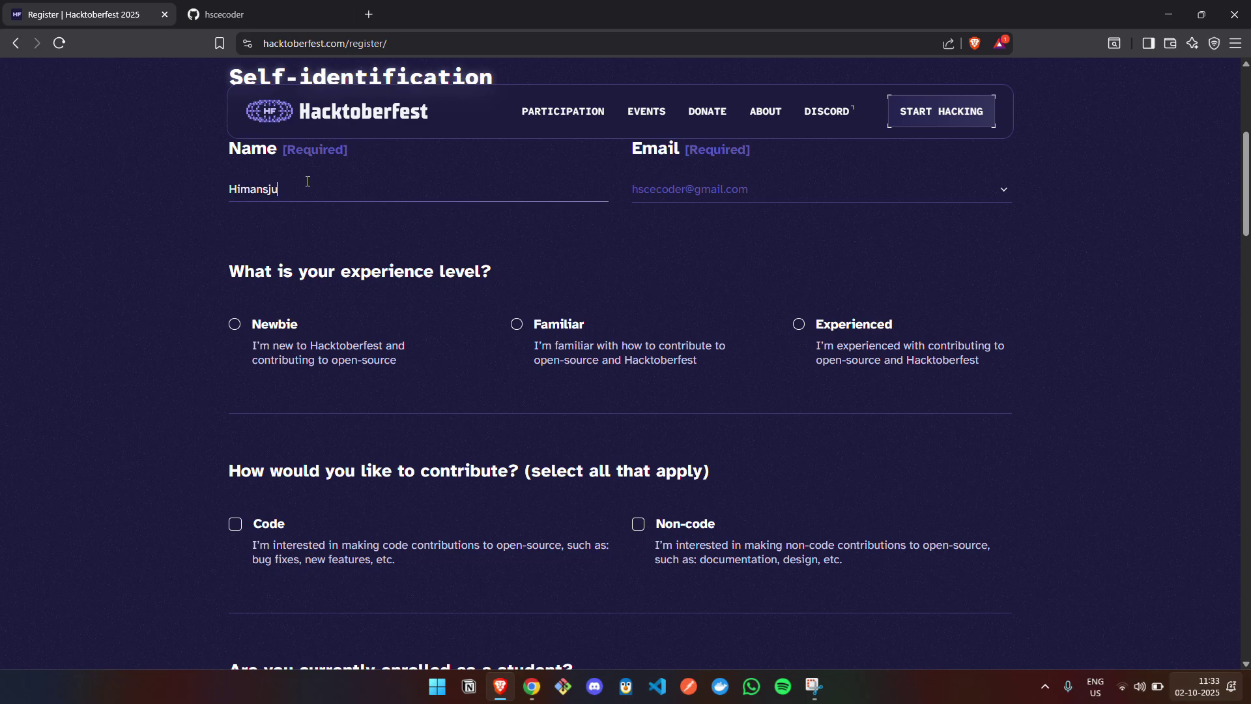
double_click(308, 181)
type("Himanshu")
- Set the experience level to Newbie and choose Code as the way to contribute
scroll(321, 279, "down", 2)
scroll(263, 239, "up", 1)
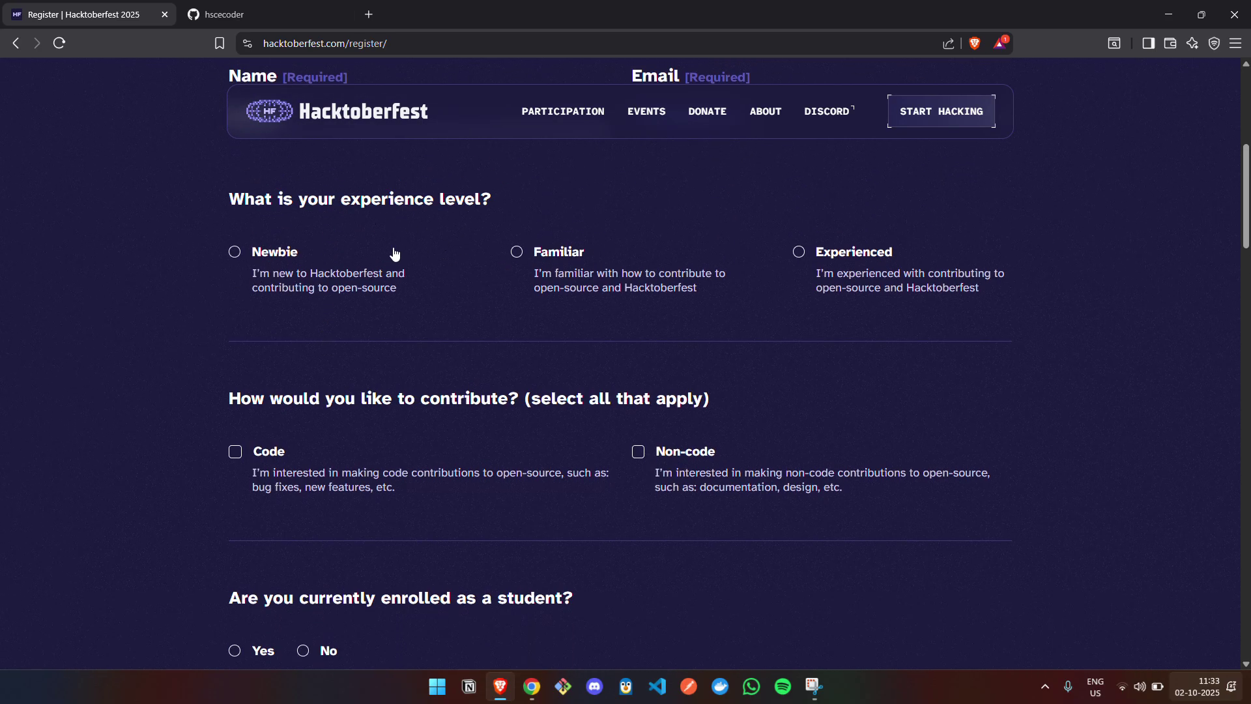
left_click(273, 255)
scroll(312, 402, "down", 1)
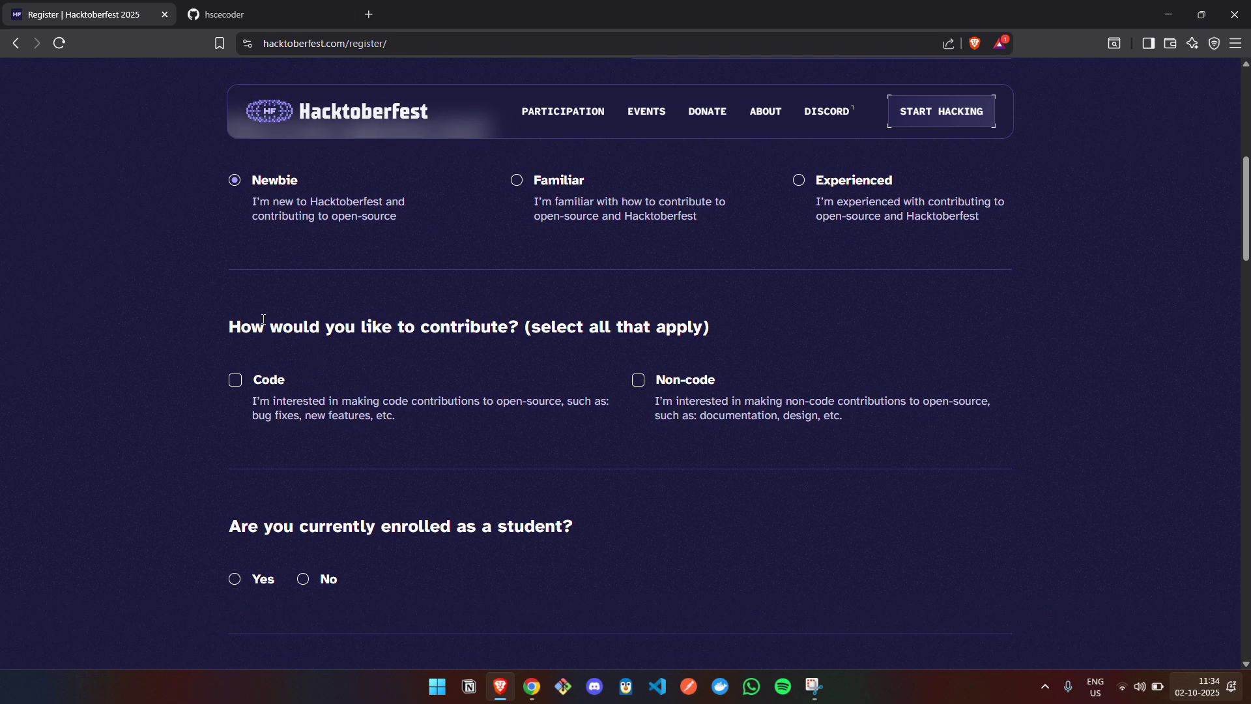
left_click_drag(264, 326, 657, 329)
left_click(671, 332)
scroll(703, 337, "down", 1)
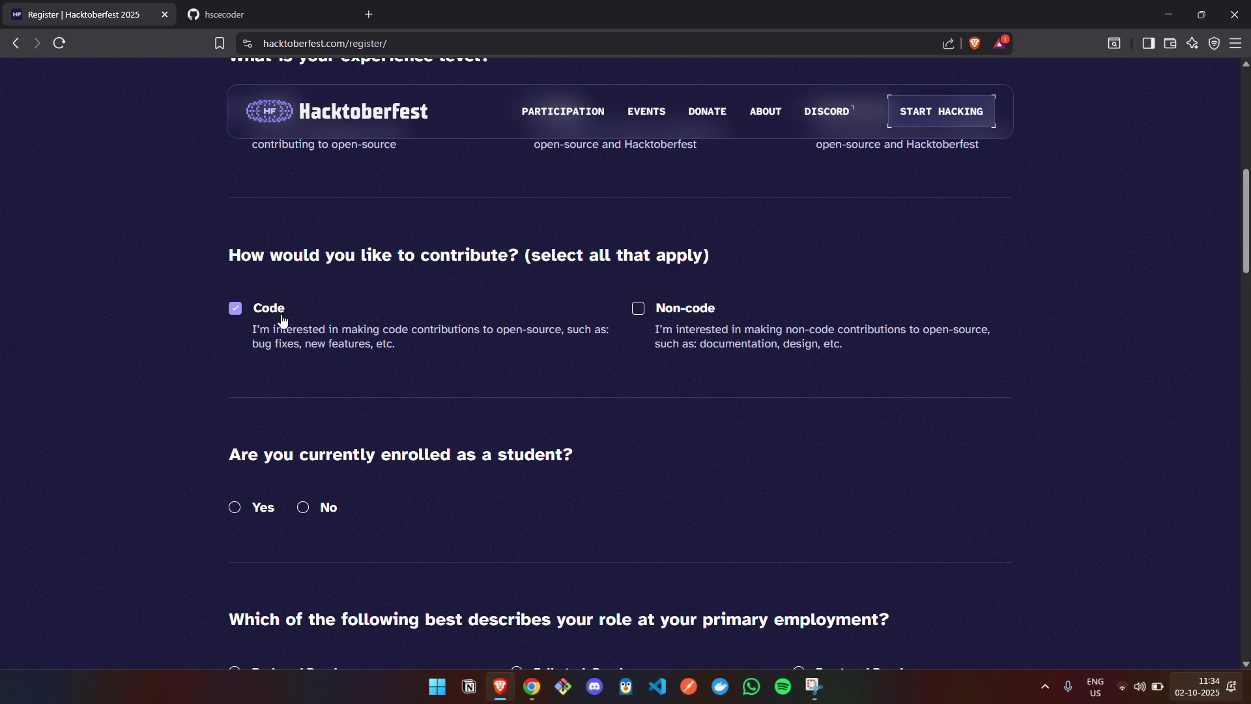
- Answer Yes to being enrolled as a student and choose Full-stack Developer as the primary employment role
scroll(290, 326, "down", 3)
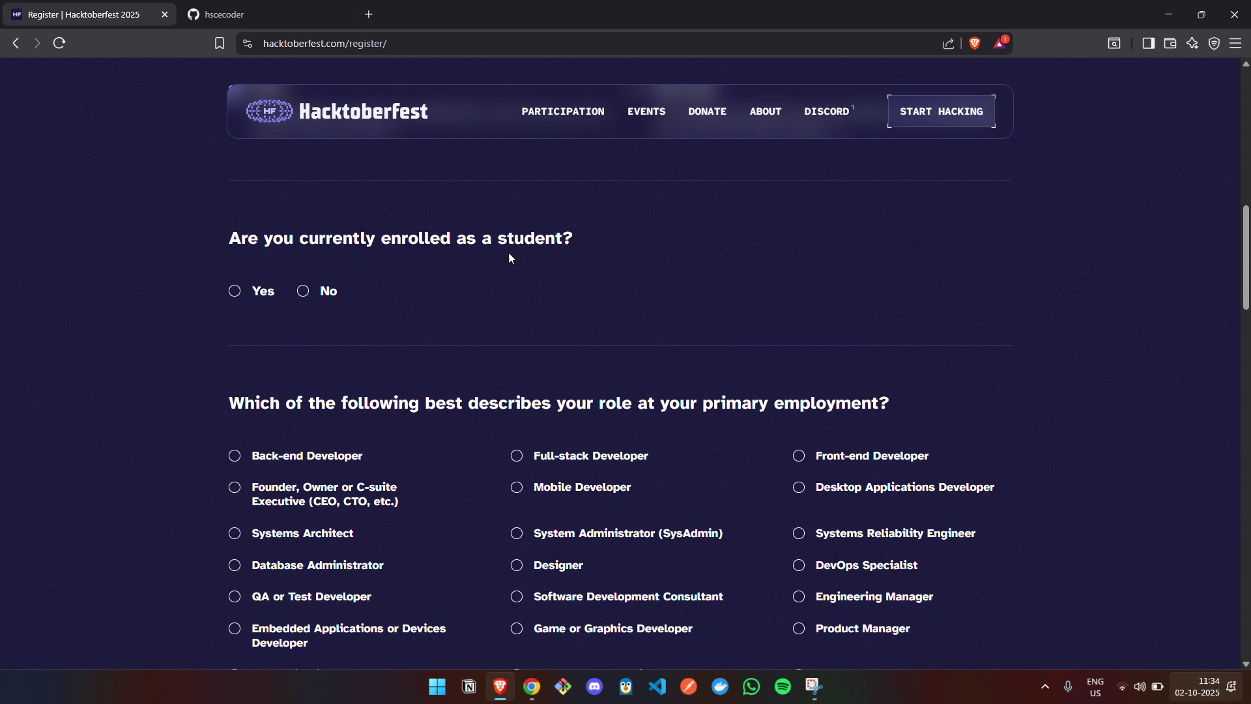
left_click(234, 292)
scroll(446, 359, "down", 2)
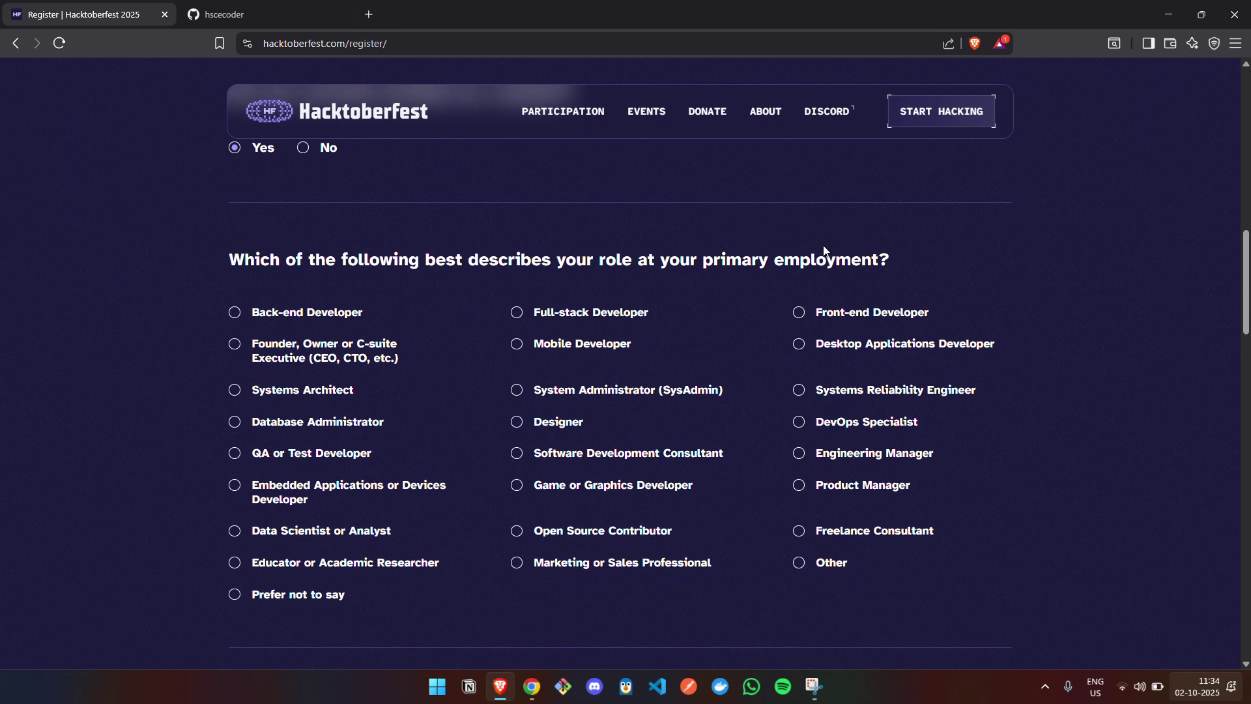
scroll(619, 248, "down", 1)
left_click(619, 242)
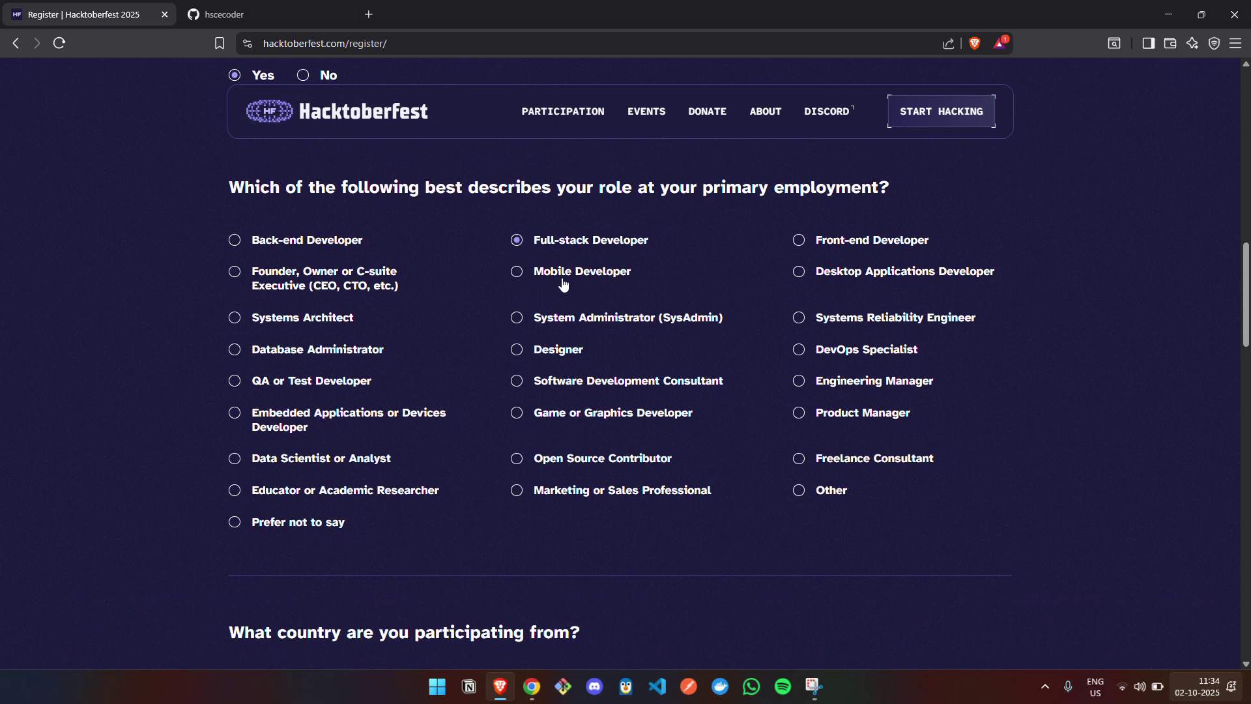
- Set the country of participation to India
scroll(564, 285, "down", 6)
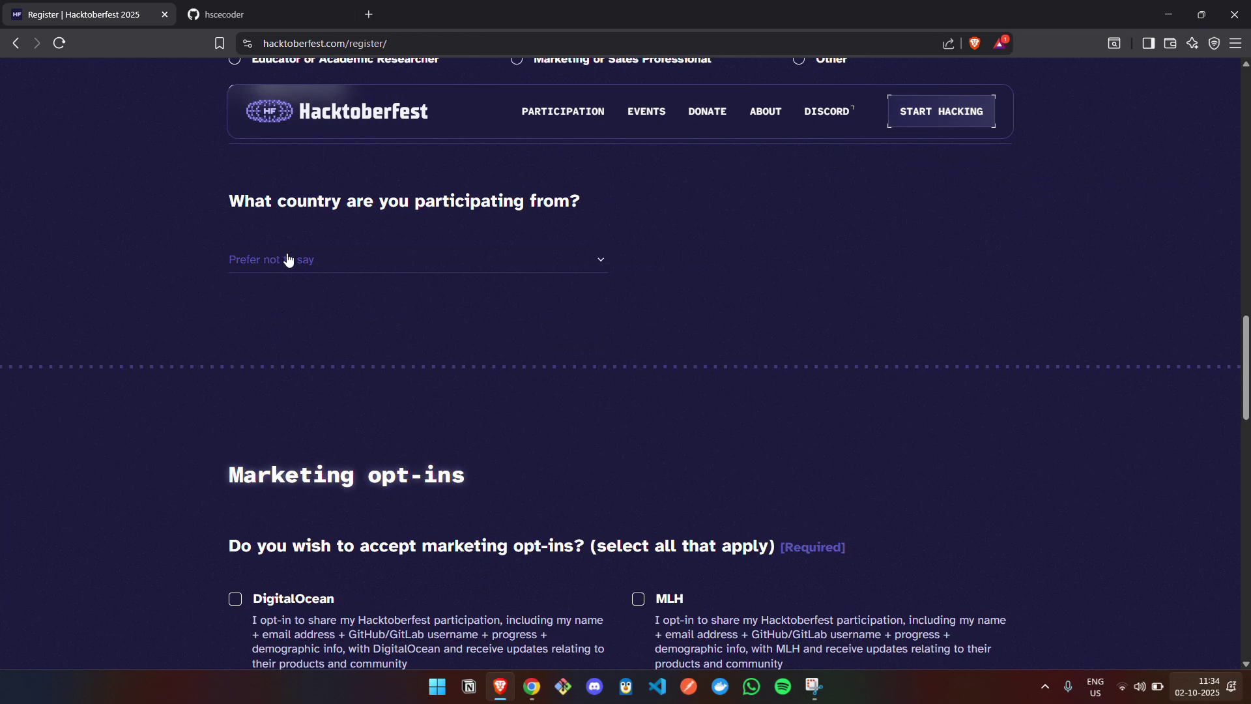
left_click(288, 259)
scroll(346, 383, "down", 2)
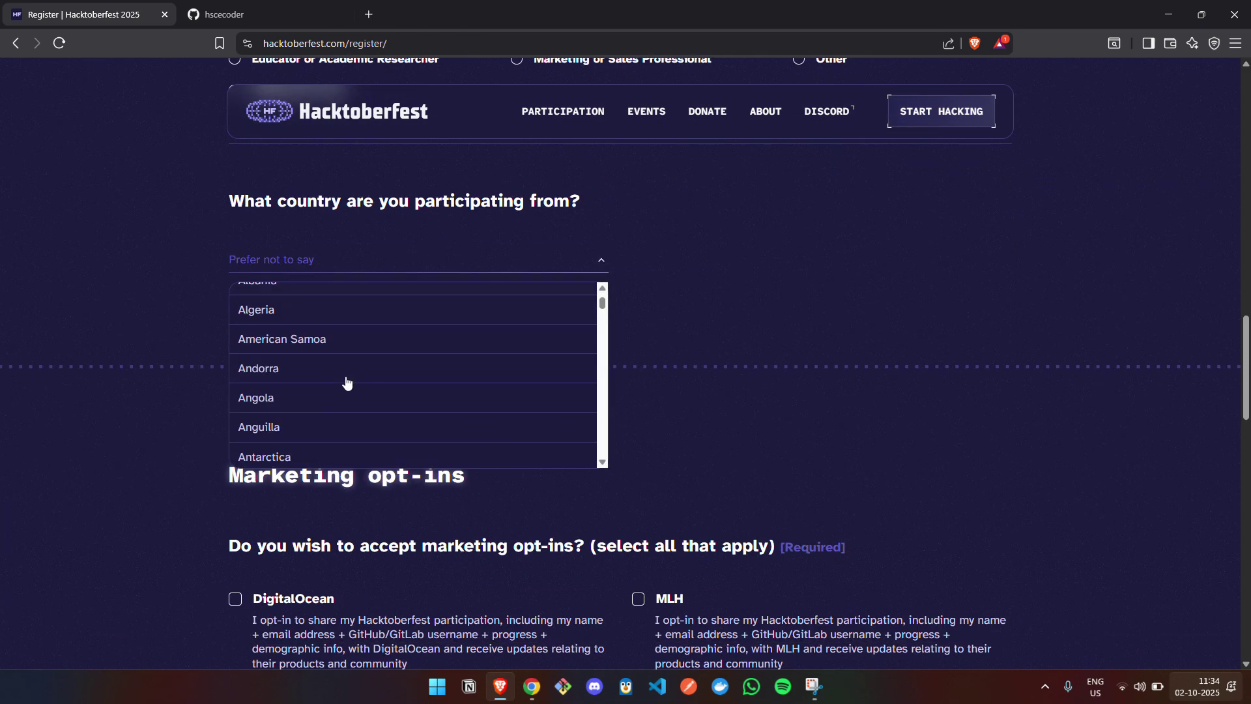
scroll(346, 382, "down", 20)
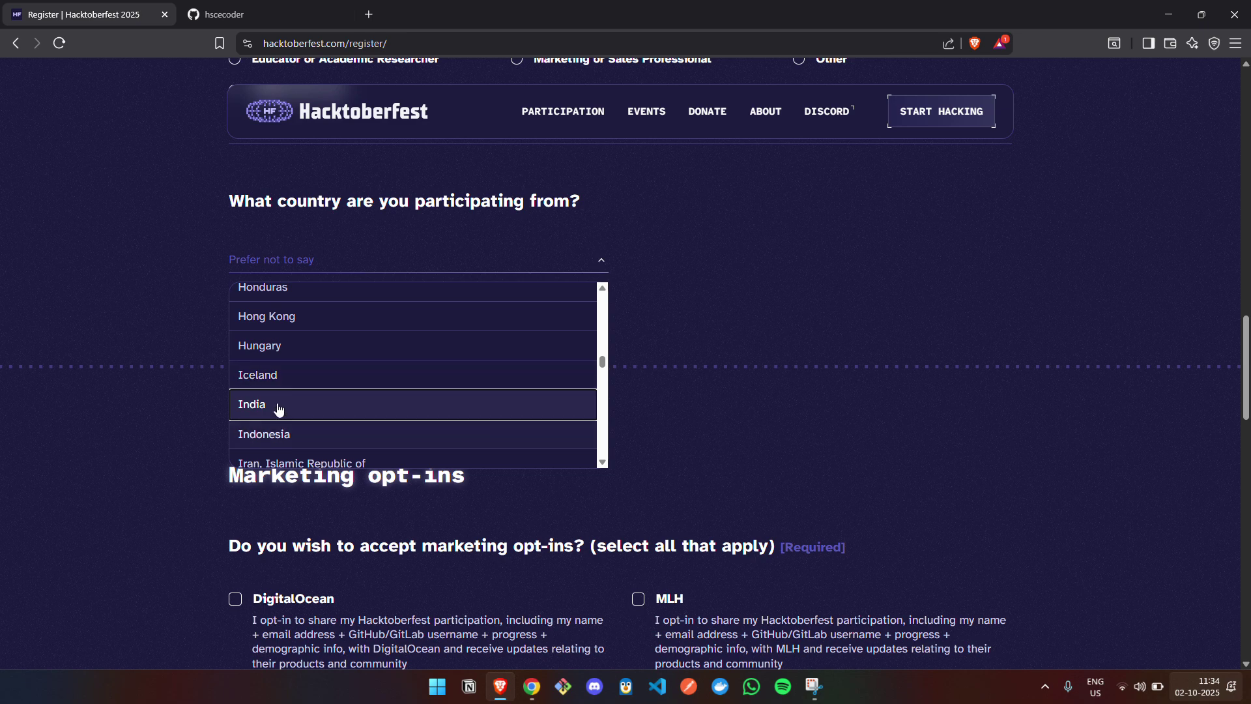
left_click(279, 409)
- Opt in to marketing updates from both DigitalOcean and MLH
scroll(373, 377, "down", 4)
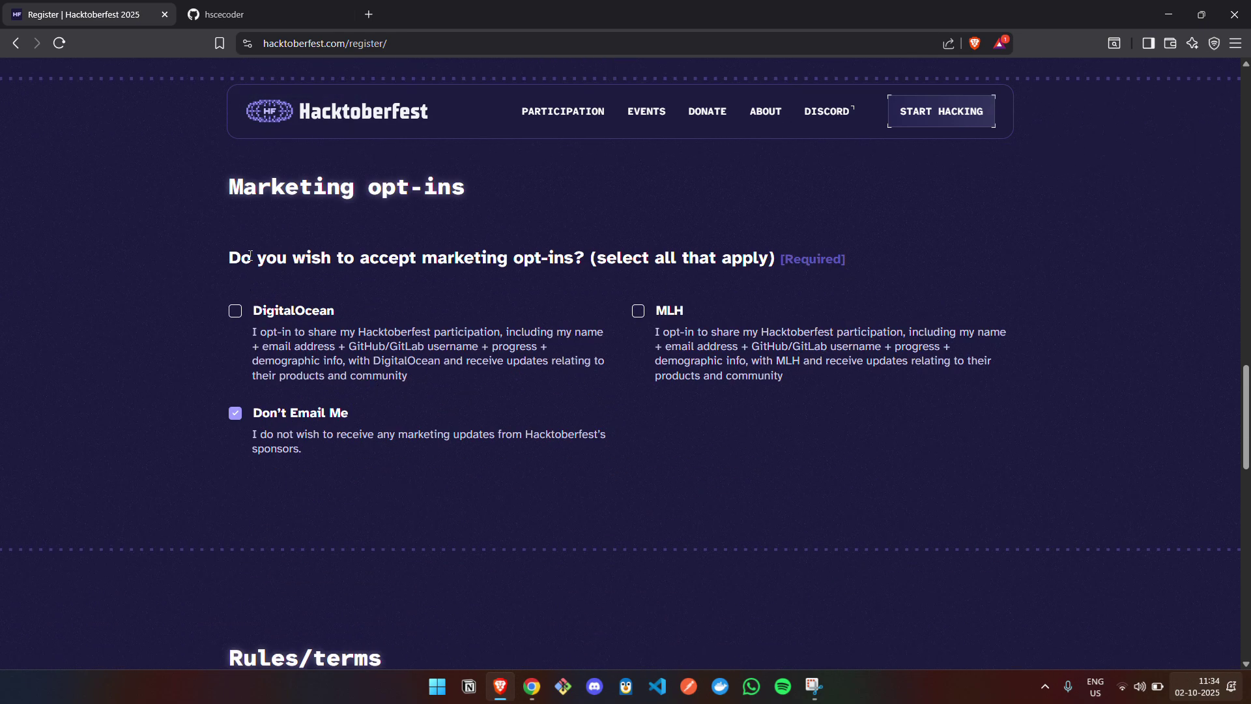
left_click_drag(250, 256, 529, 259)
left_click(529, 259)
left_click(287, 317)
left_click(682, 317)
- Accept all four required acknowledgements under Rules/terms and submit the Hacktoberfest registration
scroll(335, 385, "down", 5)
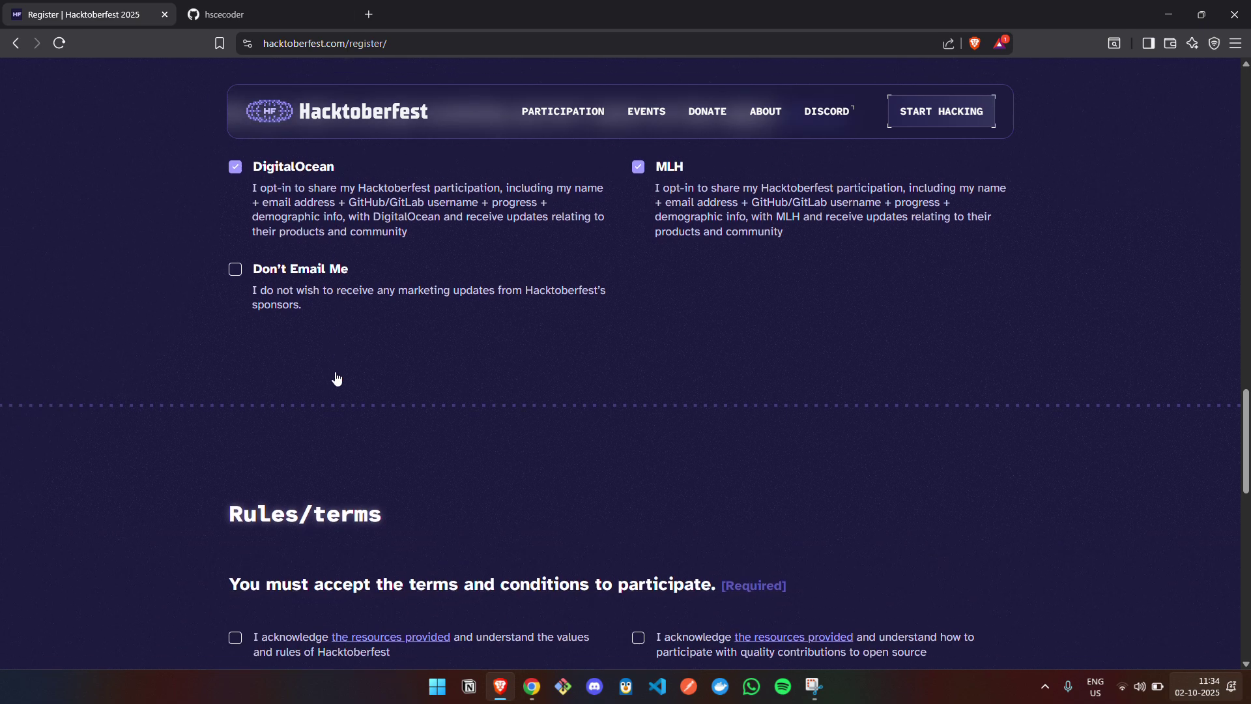
scroll(334, 386, "down", 2)
left_click(256, 281)
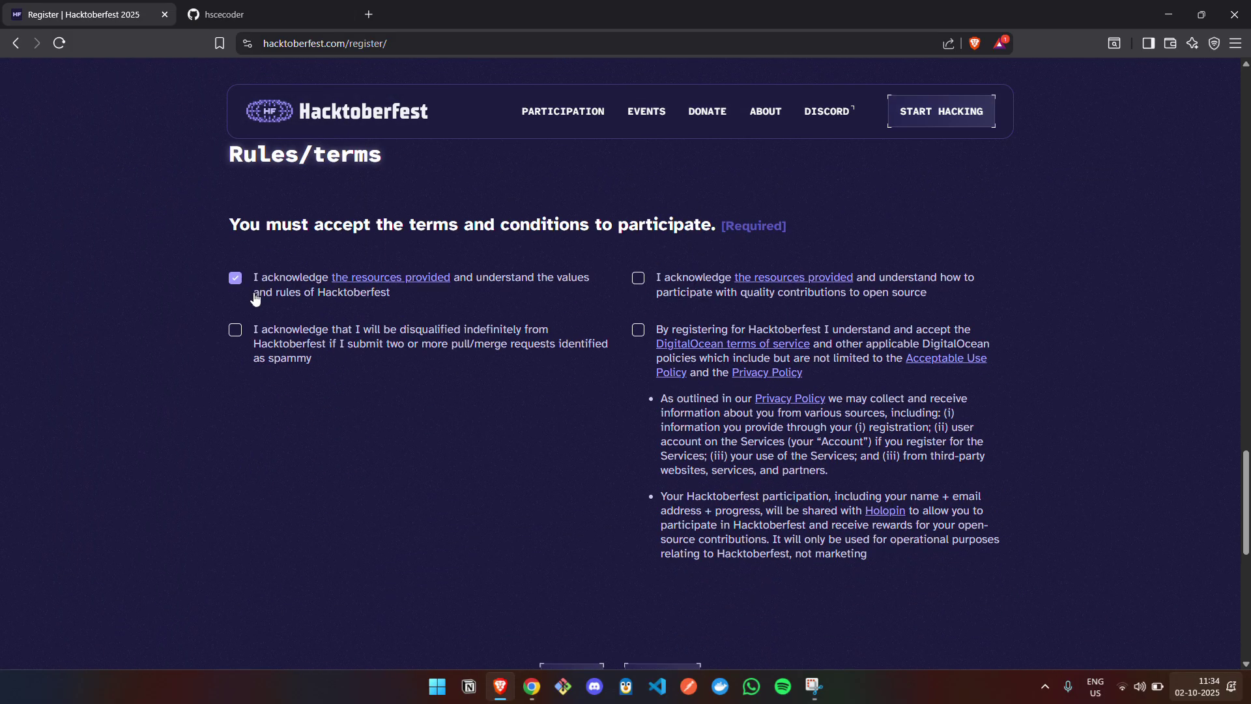
left_click(242, 334)
left_click(658, 281)
left_click(638, 330)
scroll(632, 381, "down", 5)
scroll(764, 388, "up", 2)
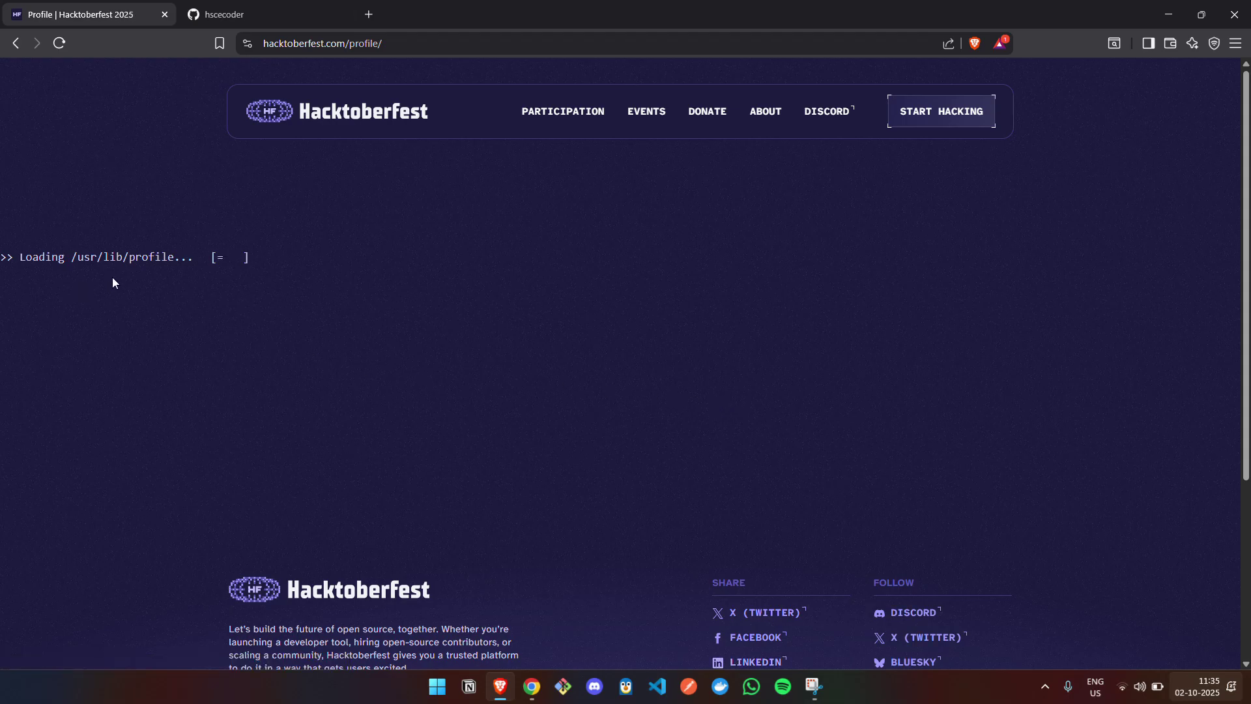
- Examine the Hacktoberfest profile page, including the Progress, Linked accounts and Pull/Merge Requests sections
left_click(240, 14)
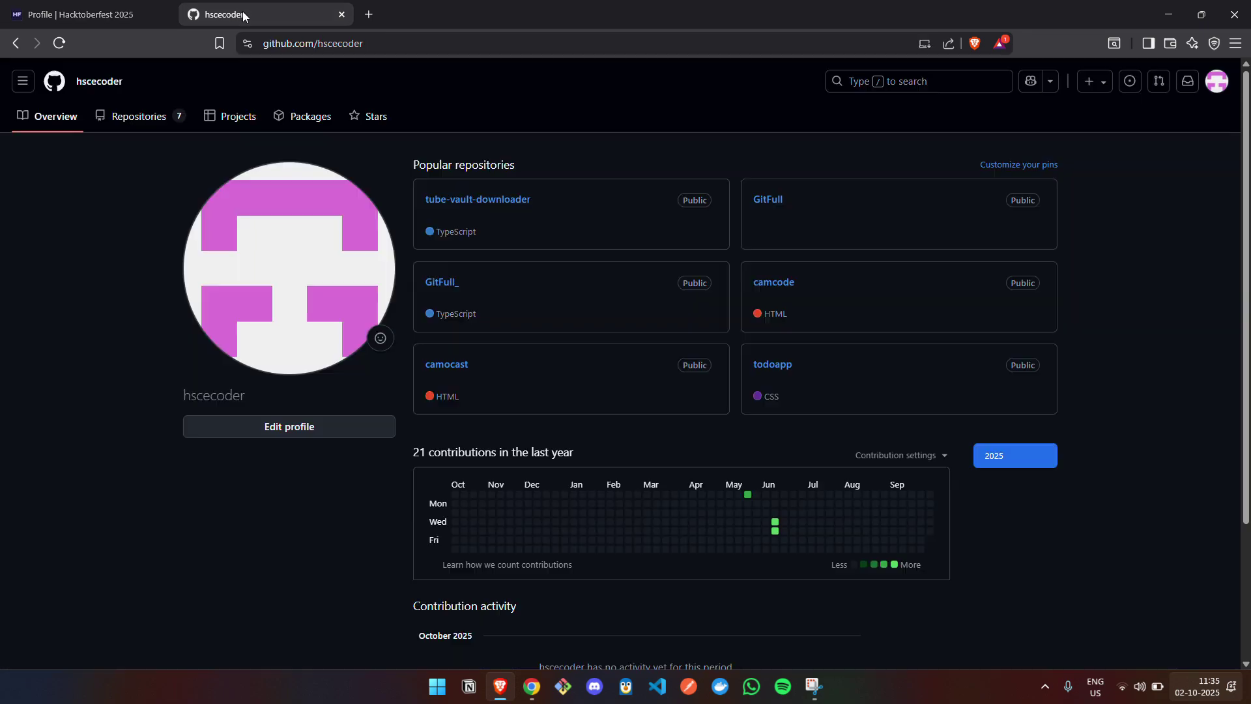
left_click(156, 8)
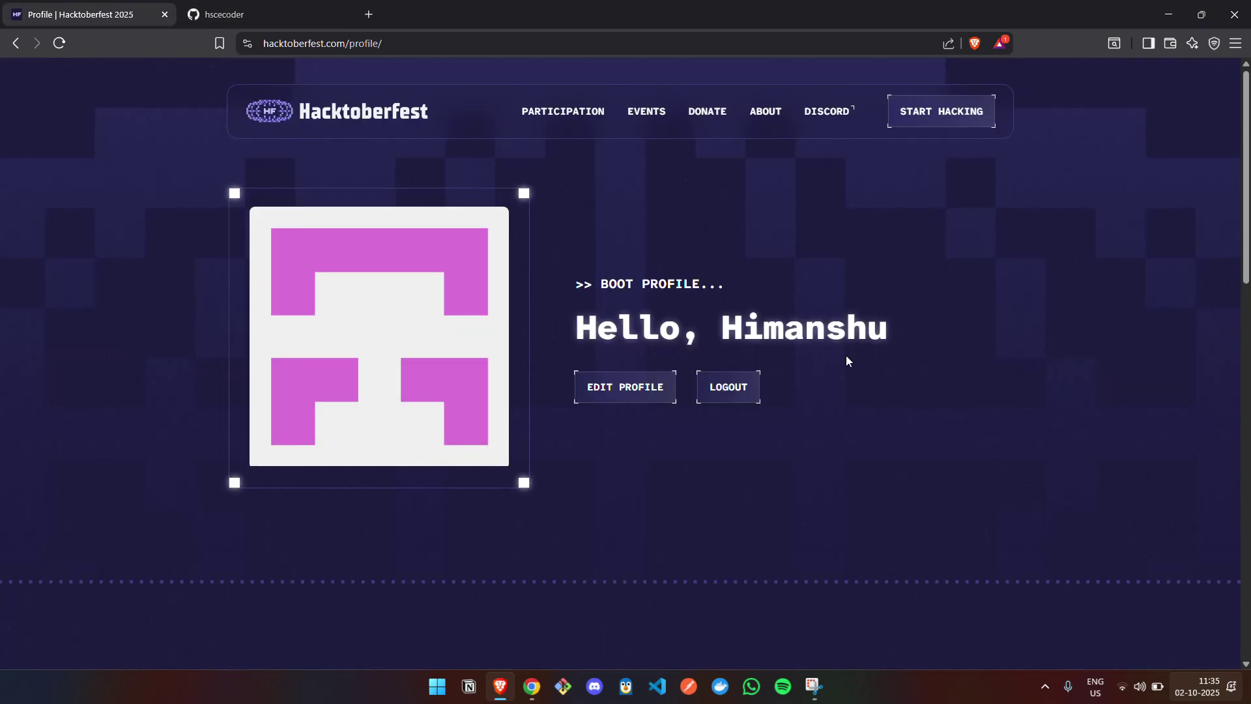
scroll(837, 365, "down", 9)
scroll(240, 251, "up", 2)
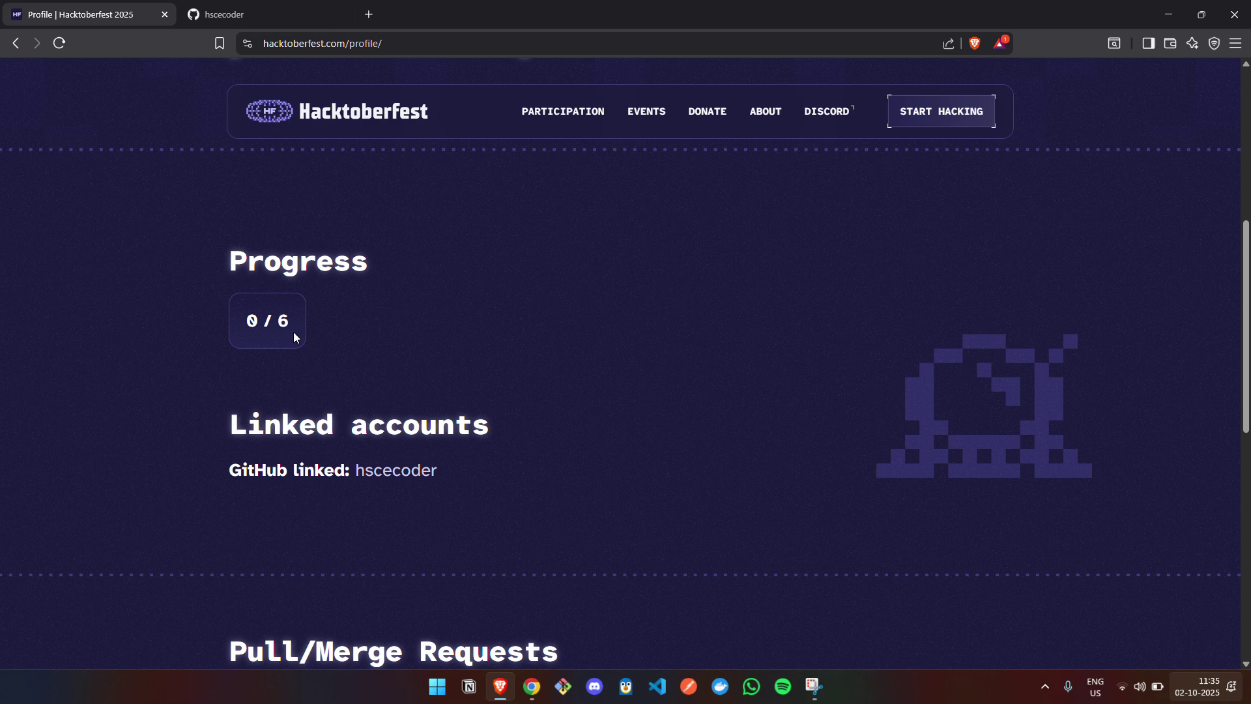
left_click_drag(292, 323, 249, 323)
left_click(374, 328)
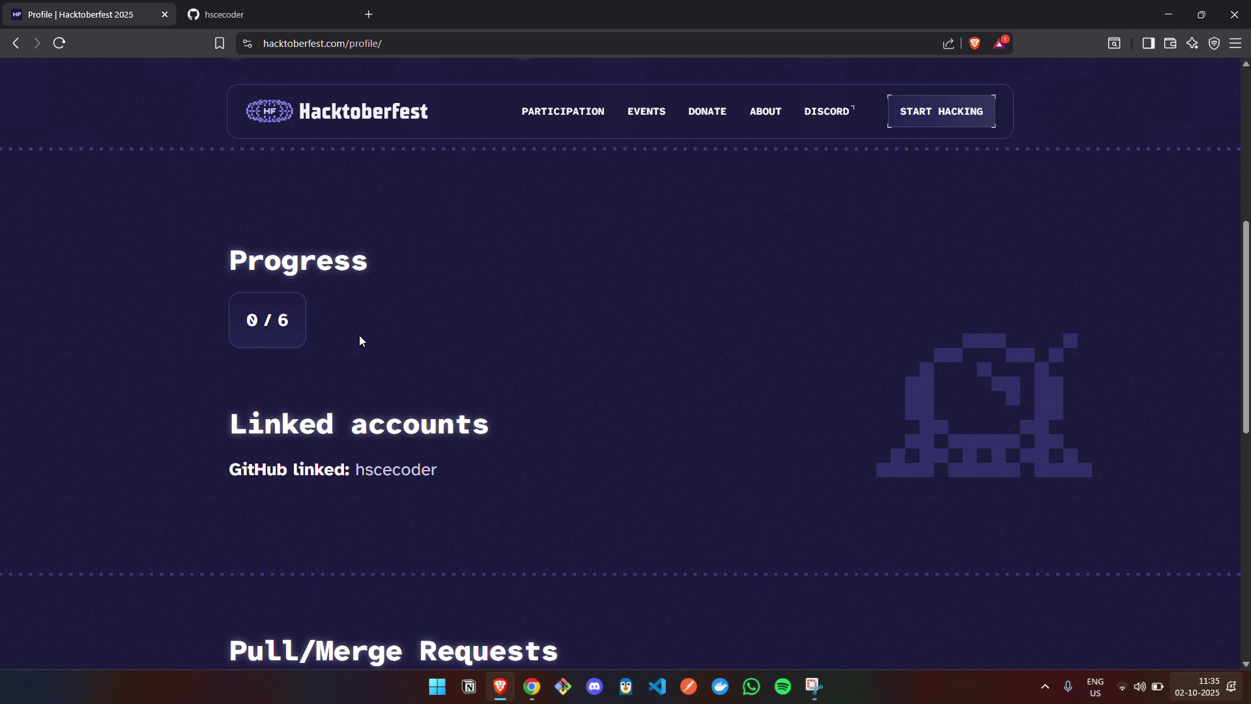
scroll(359, 341, "down", 3)
scroll(354, 334, "down", 10)
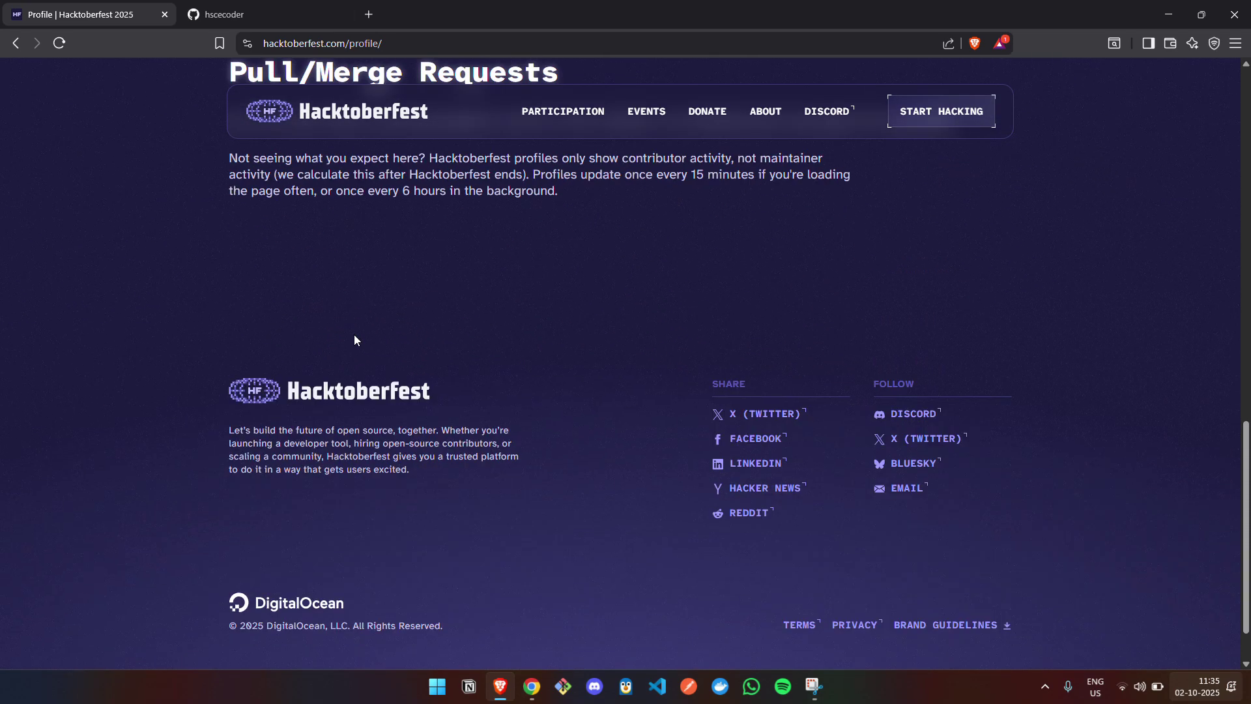
scroll(354, 334, "up", 10)
scroll(354, 335, "up", 8)
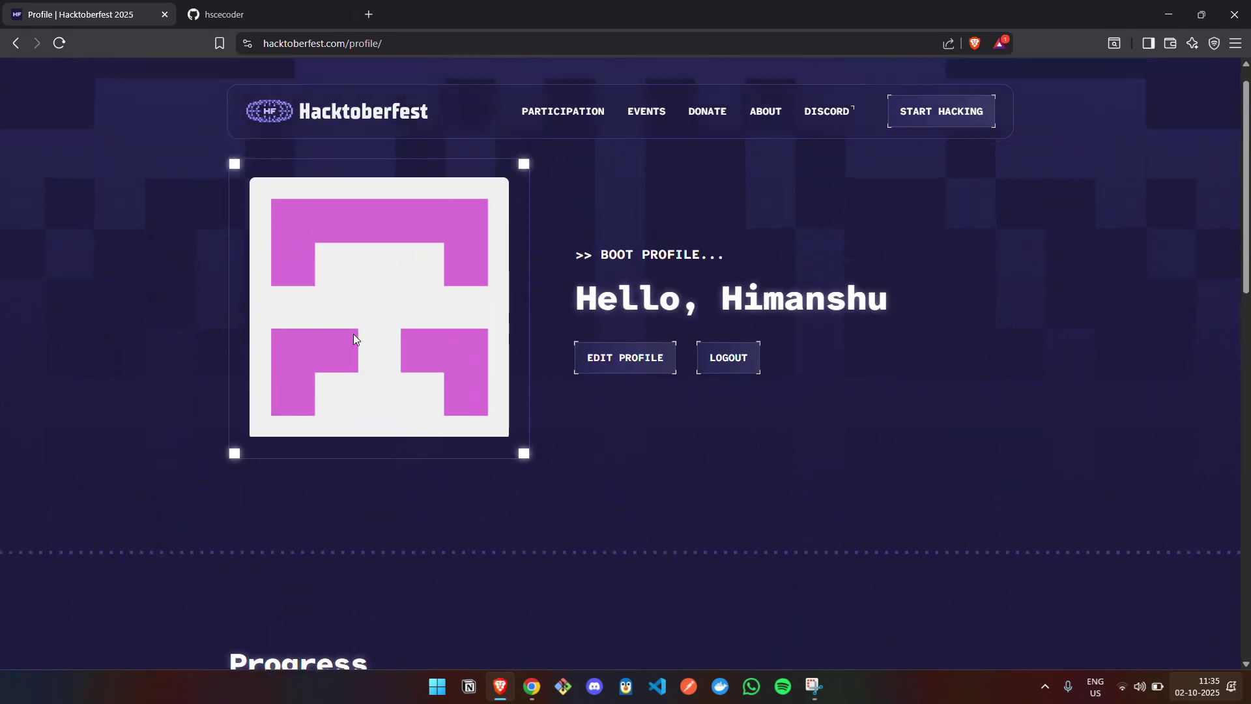
- Switch to the GitHub tab and open the GitHub dashboard
left_click(218, 14)
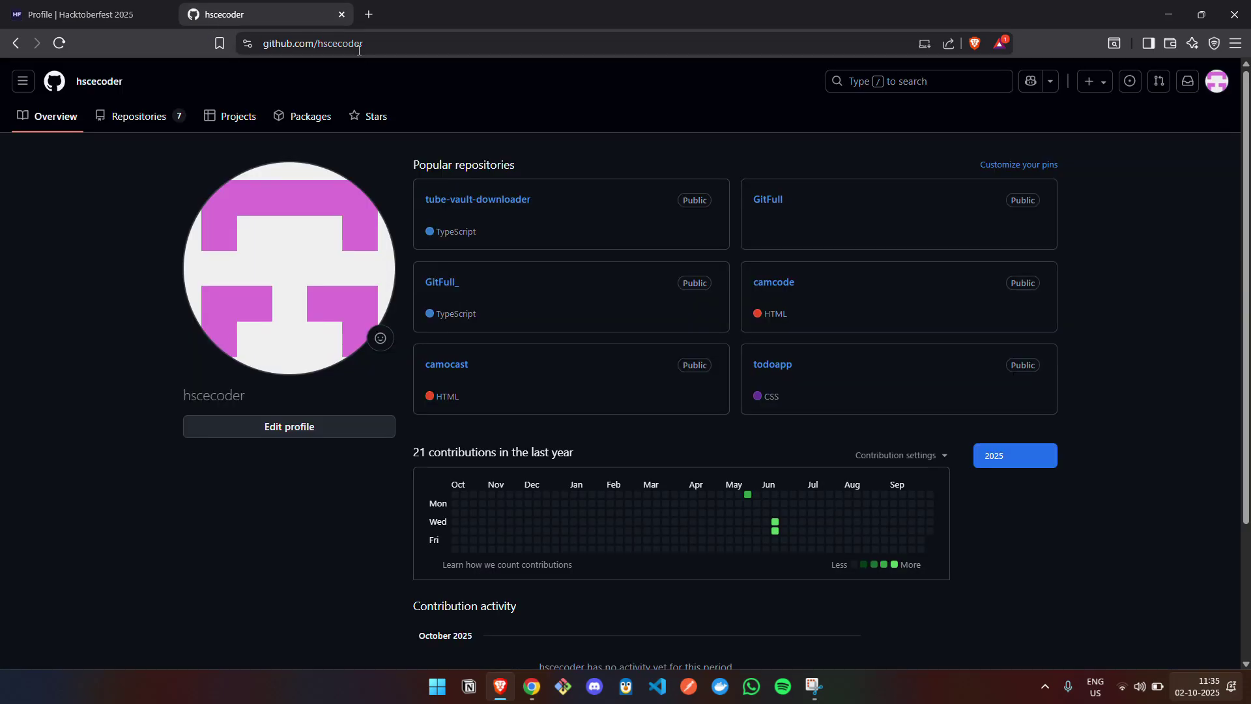
left_click(65, 84)
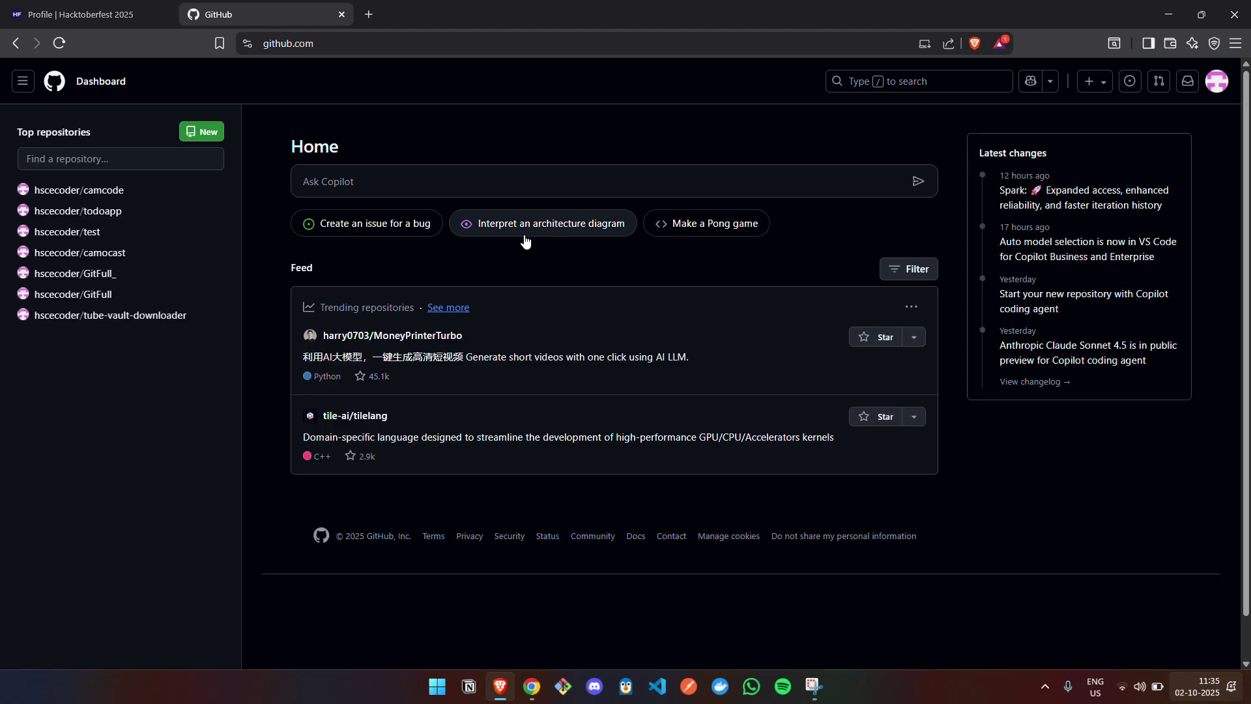
left_click(96, 16)
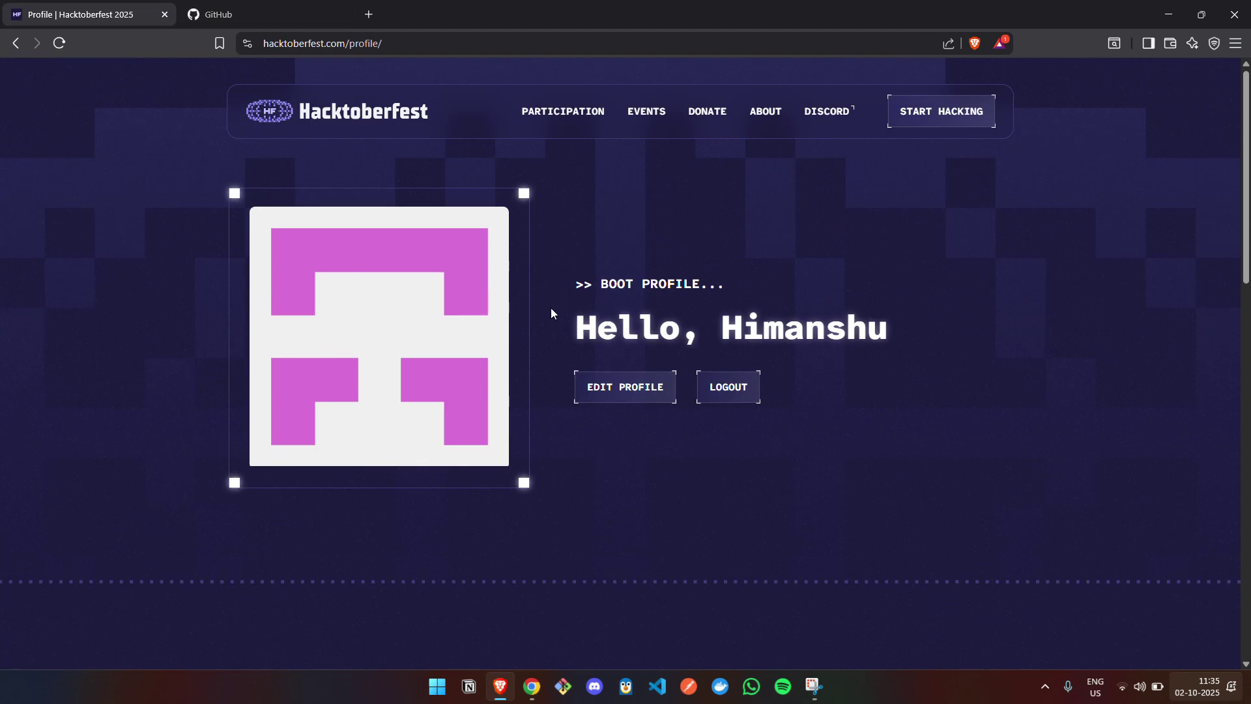
left_click(252, 12)
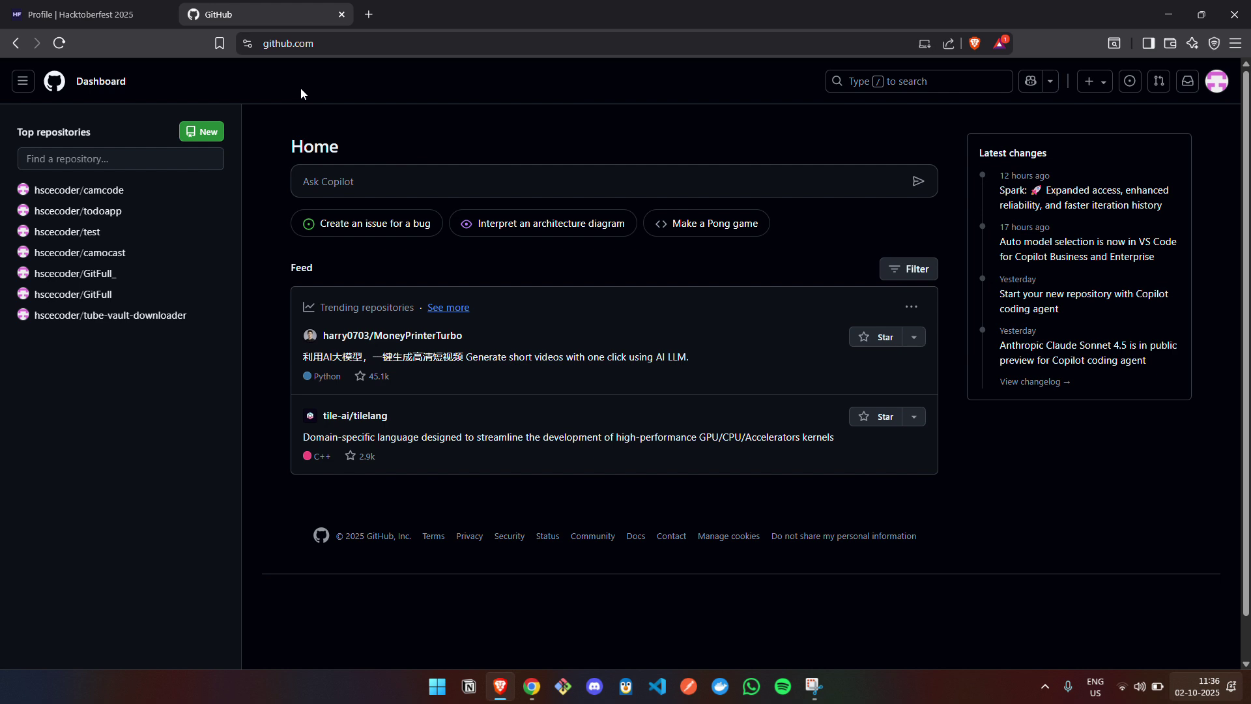
left_click(62, 19)
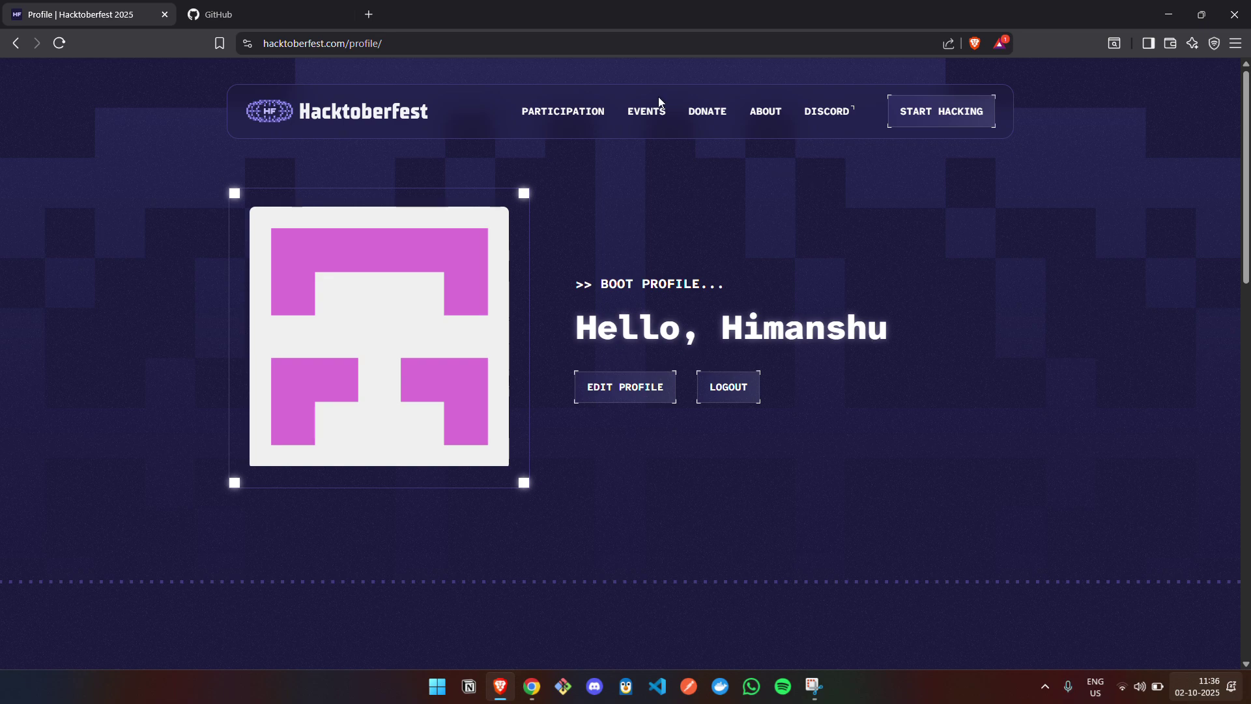
left_click(326, 17)
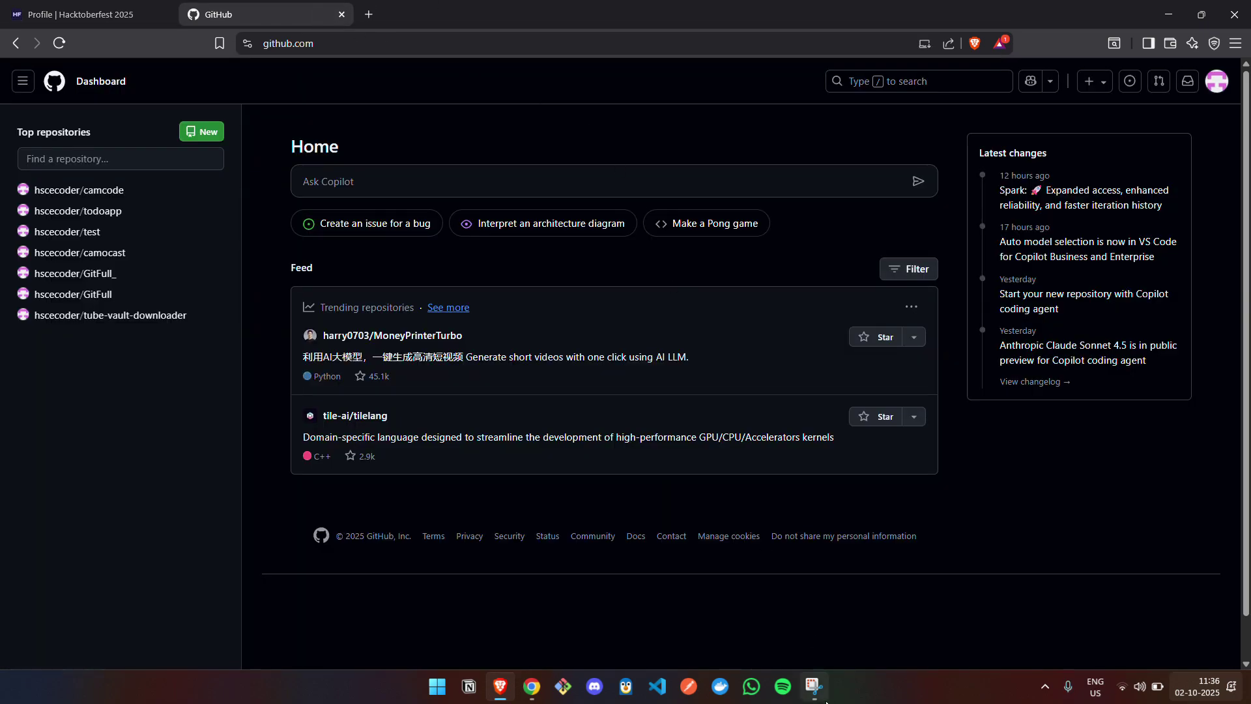
- Open Notepad and copy the saved query is:issue is:open label:hacktoberfest from the notes
key("super")
type("notepad")
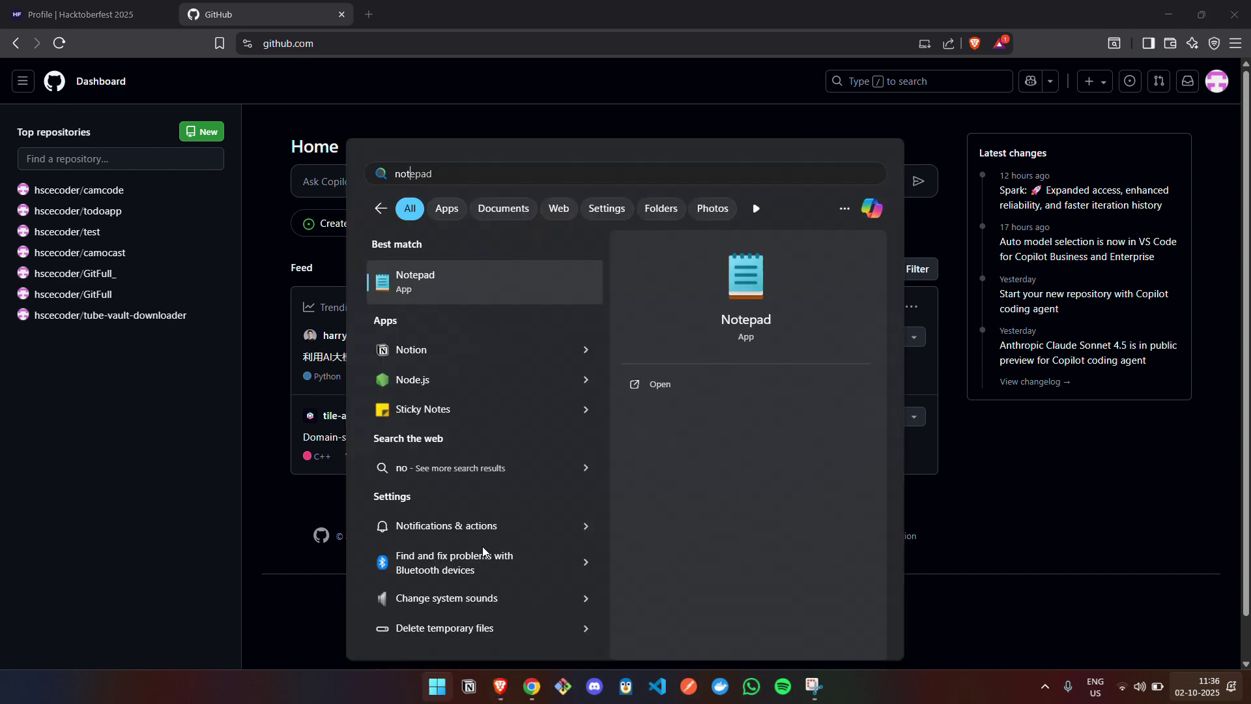
left_click(475, 318)
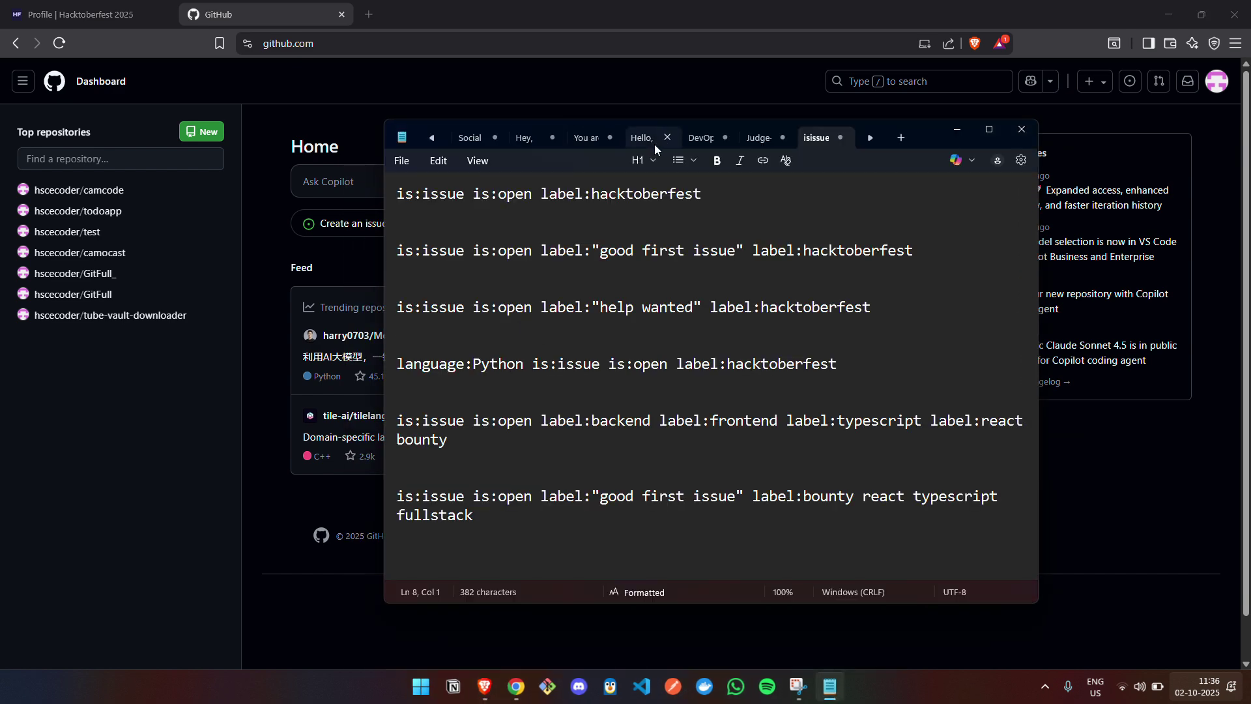
left_click_drag(718, 209, 368, 185)
key("ctrl+c")
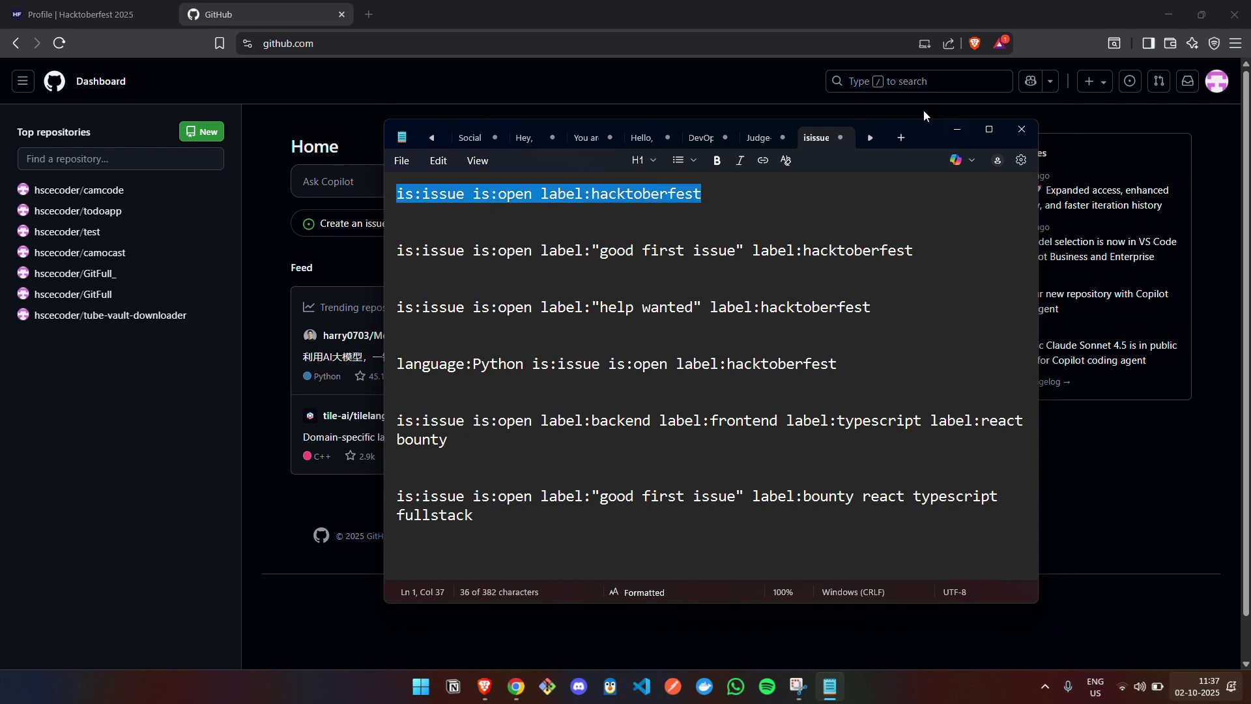
- Search all of GitHub with the copied query is:issue is:open label:hacktoberfest and look through the issue results
left_click(919, 82)
key("ctrl+v")
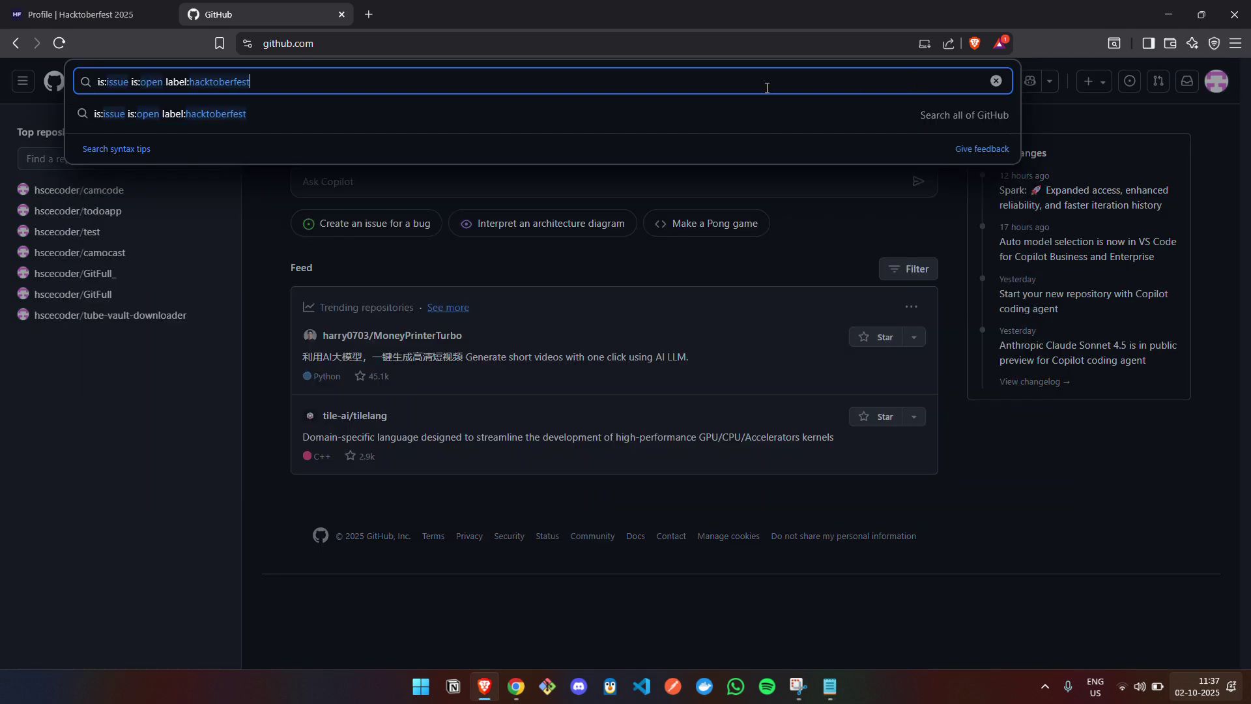
key("Return")
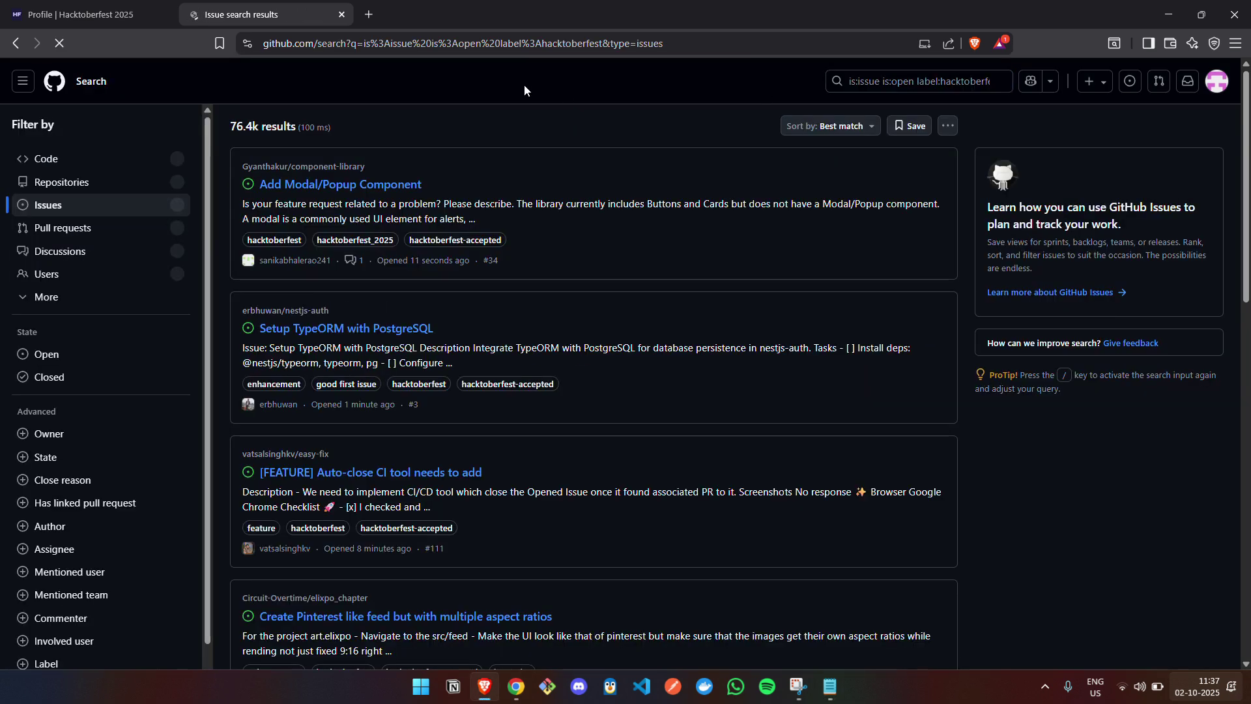
scroll(518, 298, "down", 3)
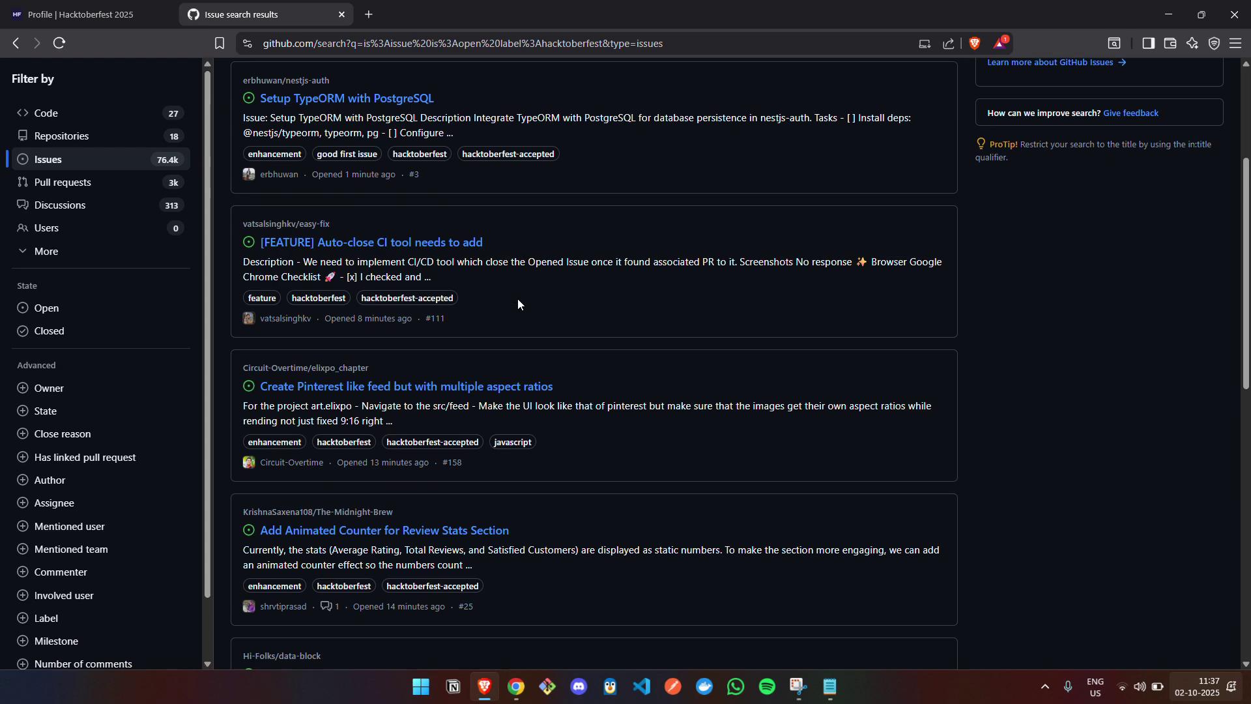
scroll(517, 299, "up", 4)
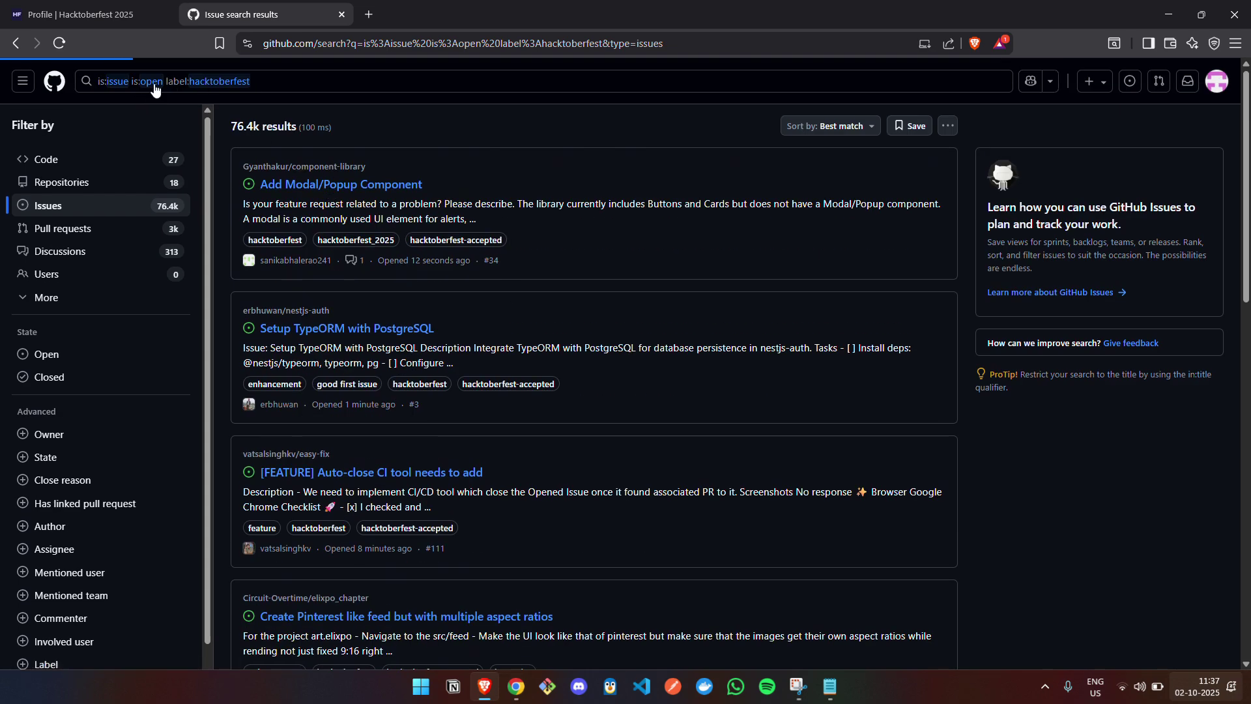
- Open the "Add Modal/Popup Component" issue from the results and examine its description, labels and comments
left_click(341, 184)
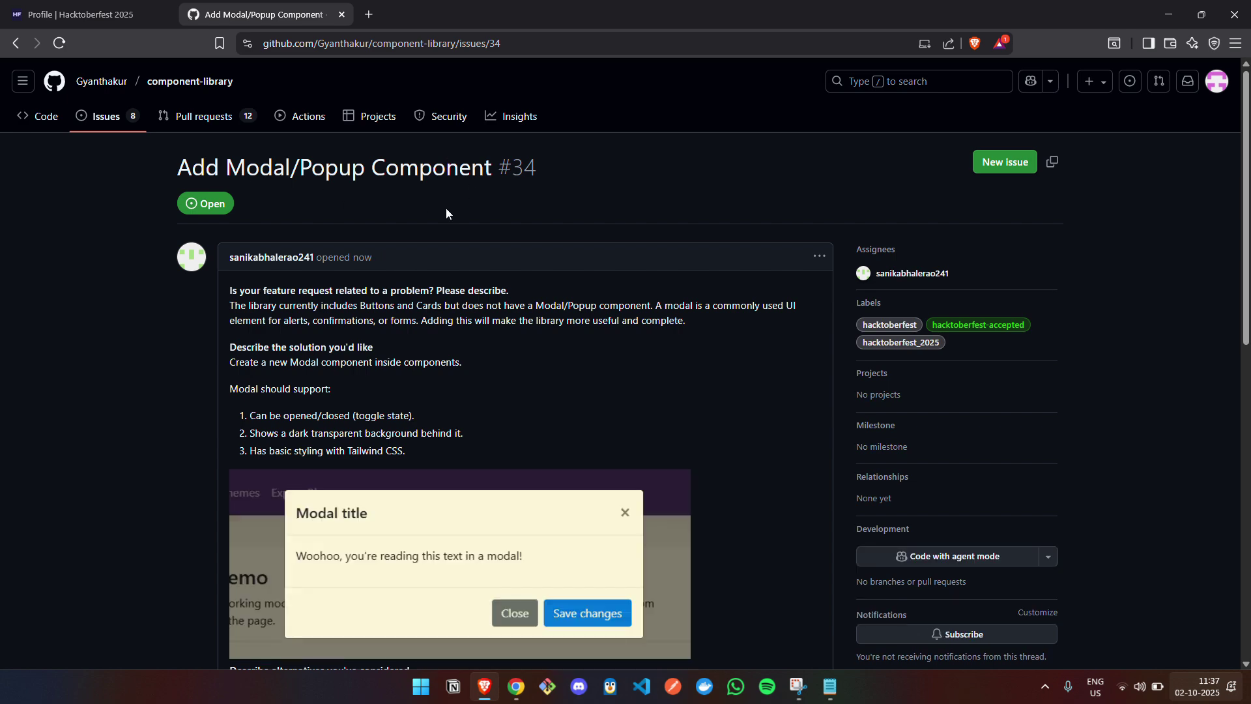
scroll(440, 237, "down", 2)
scroll(440, 237, "up", 1)
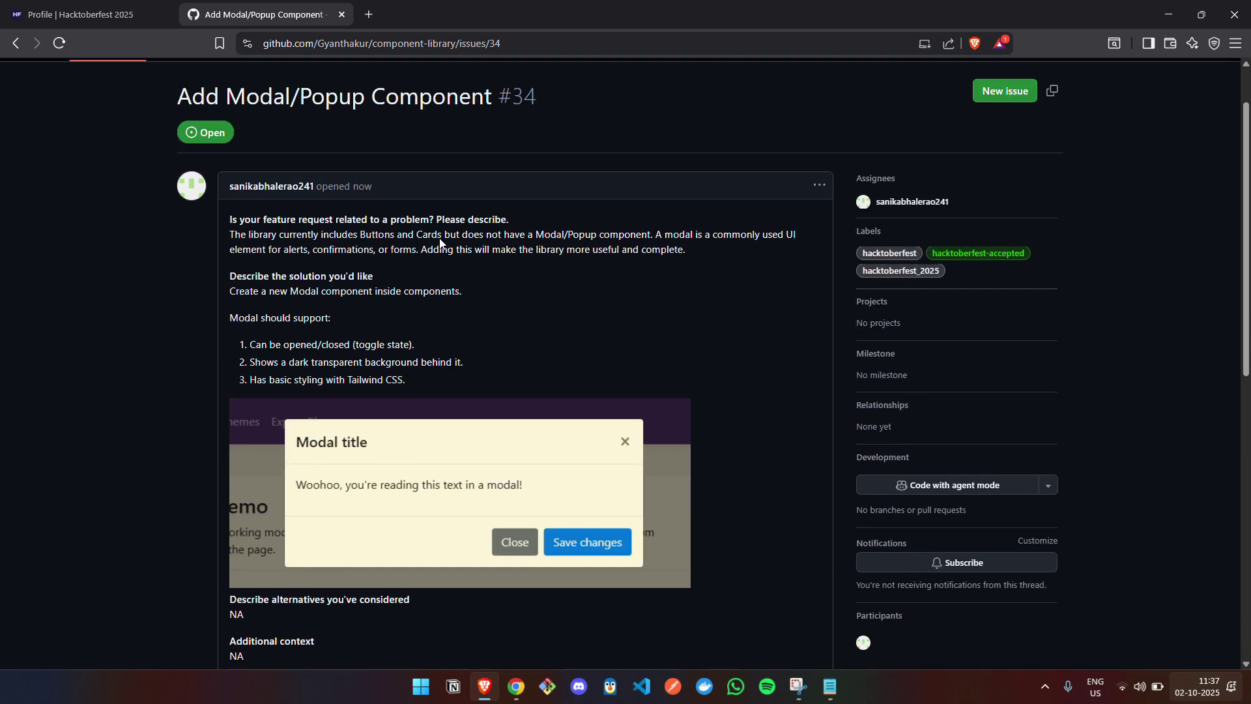
scroll(440, 243, "up", 1)
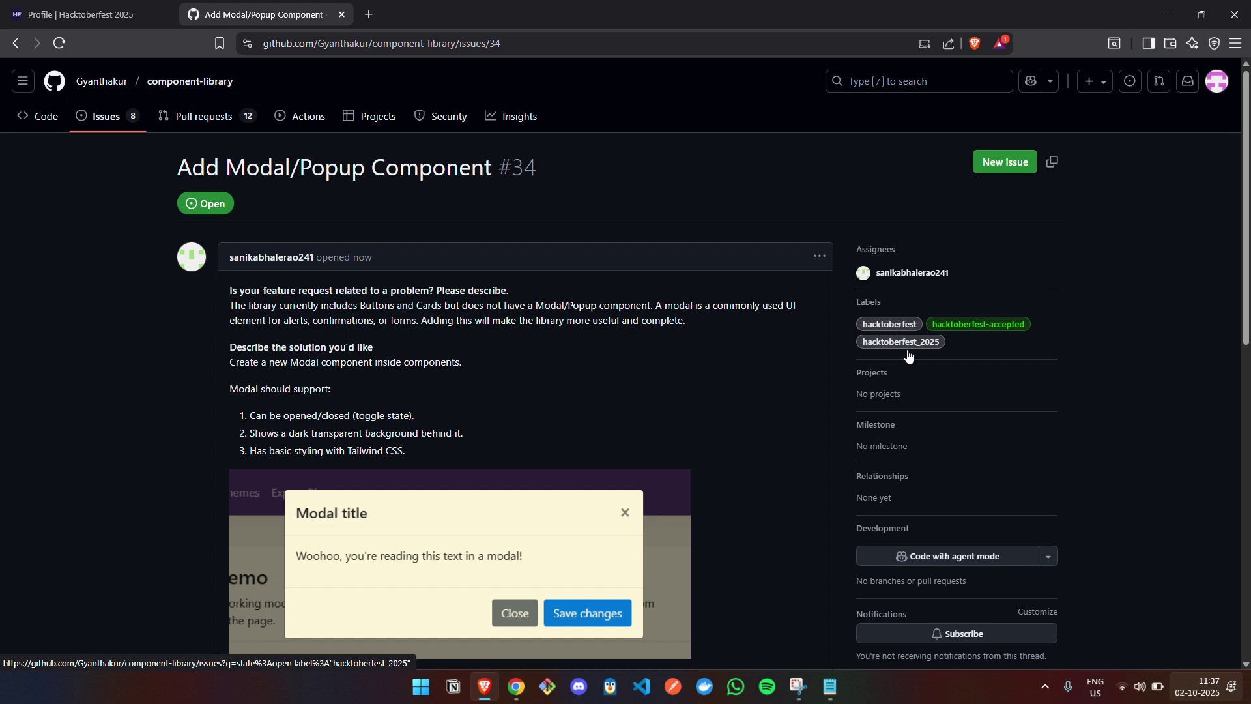
scroll(692, 300, "down", 1)
scroll(692, 301, "down", 10)
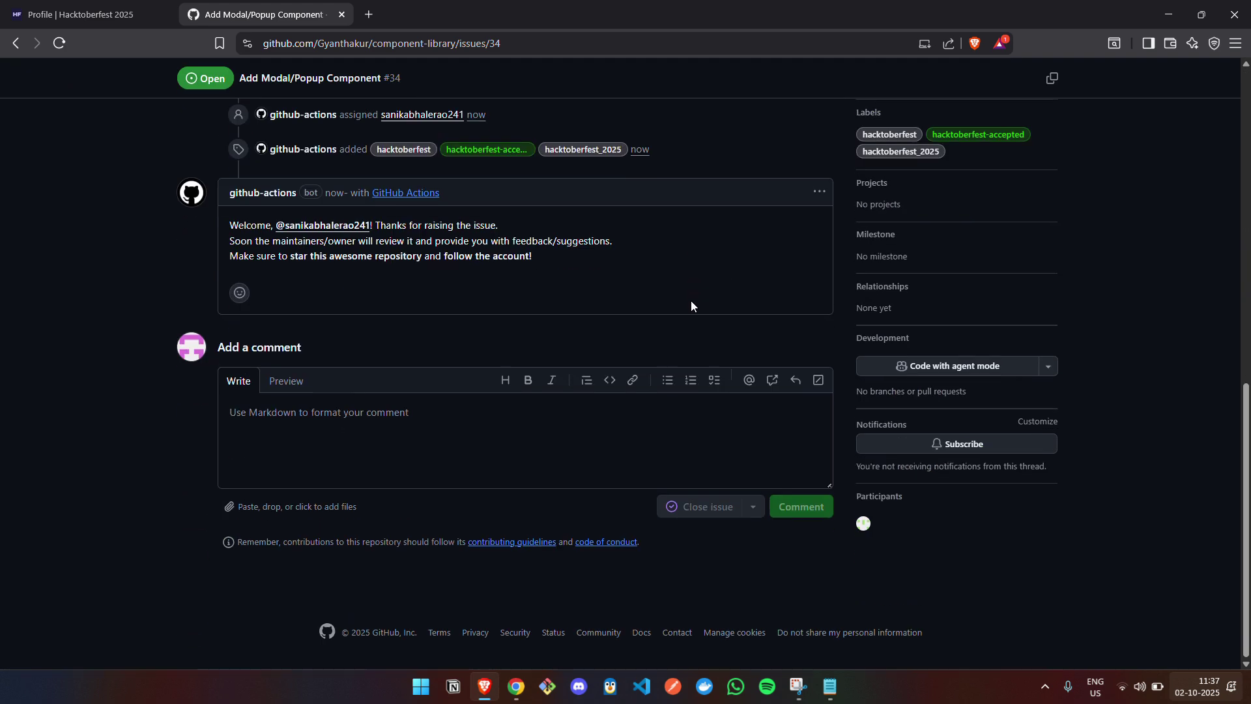
scroll(691, 303, "up", 12)
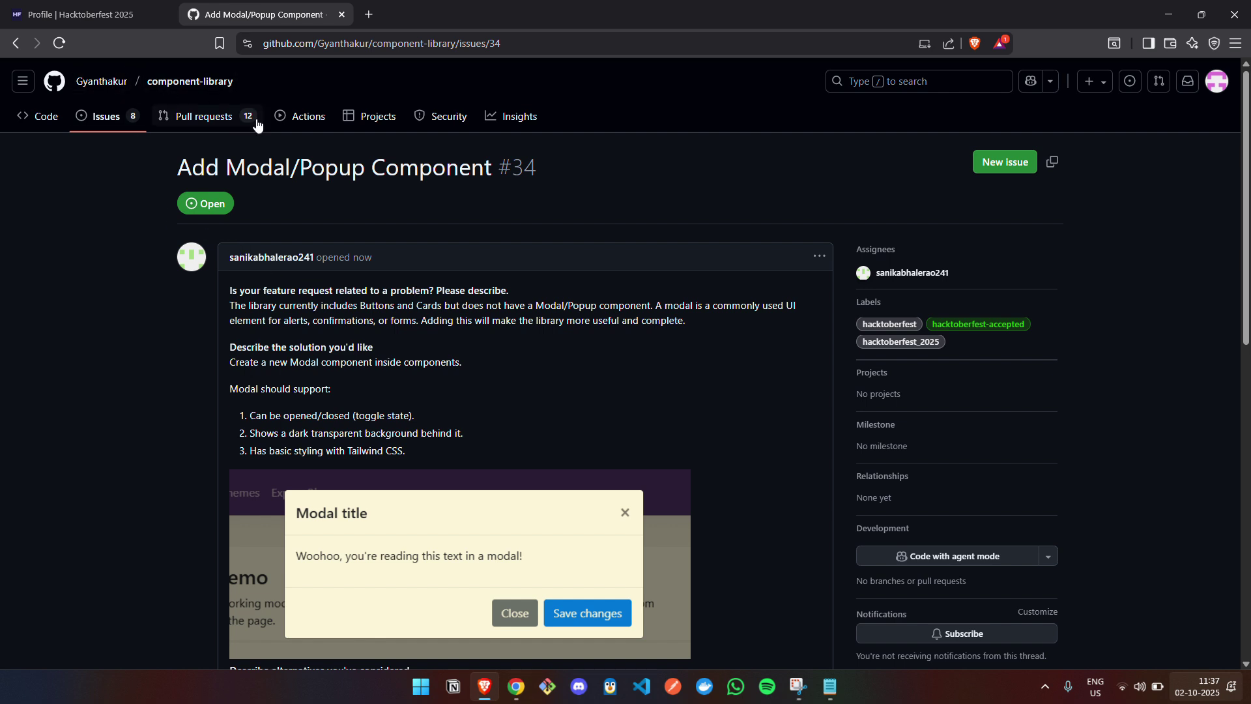
scroll(277, 256, "down", 1)
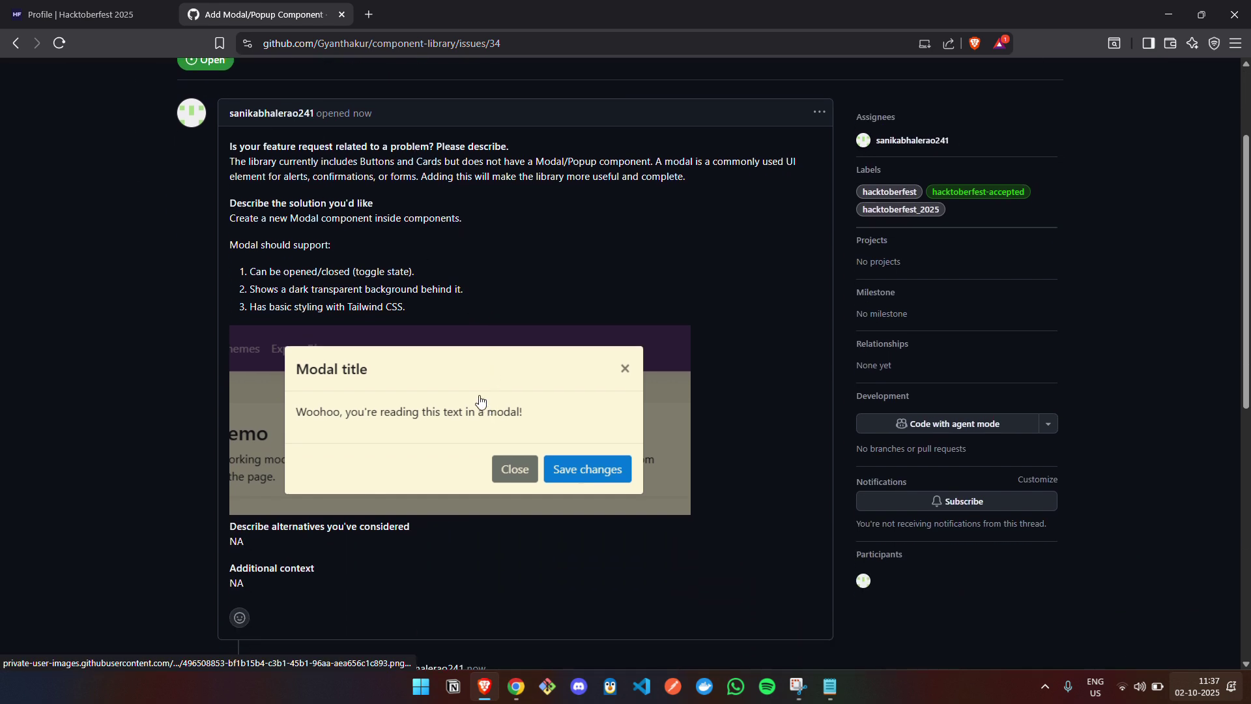
scroll(385, 294, "up", 1)
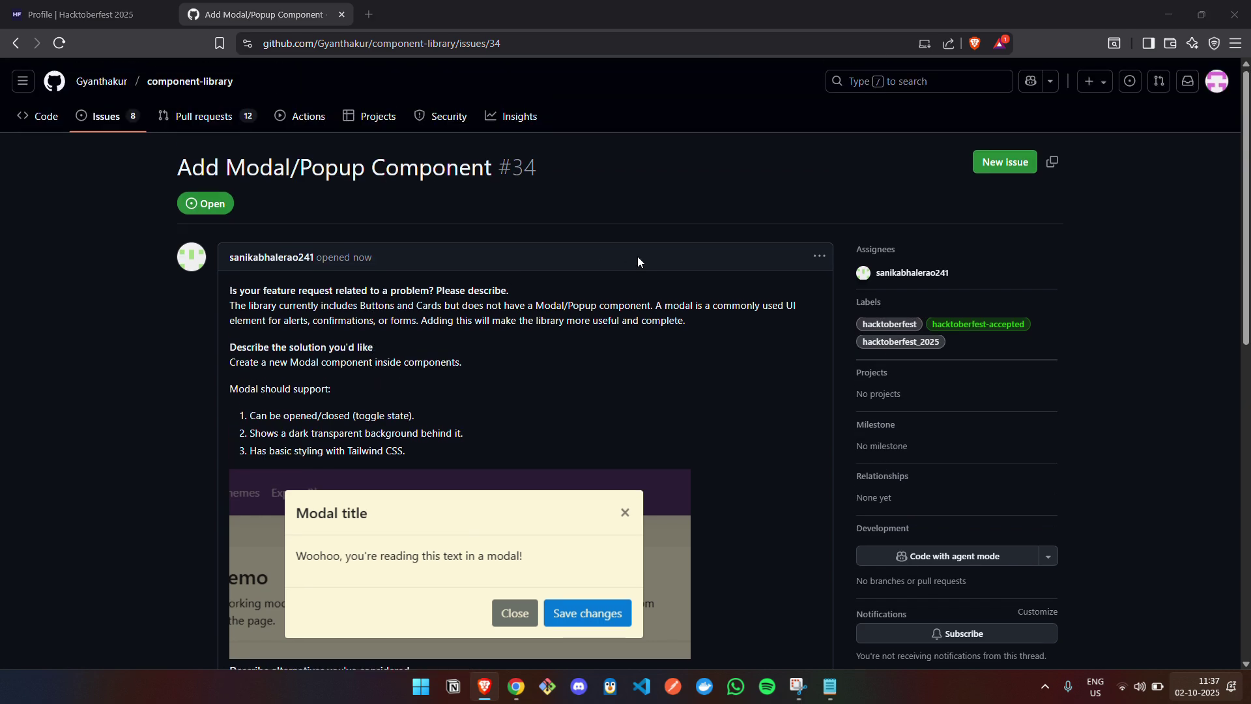
- Switch back to Notepad and examine the plain hacktoberfest query and the one with the "good first issue" label
key("alt+Tab")
left_click_drag(913, 129, 815, 103)
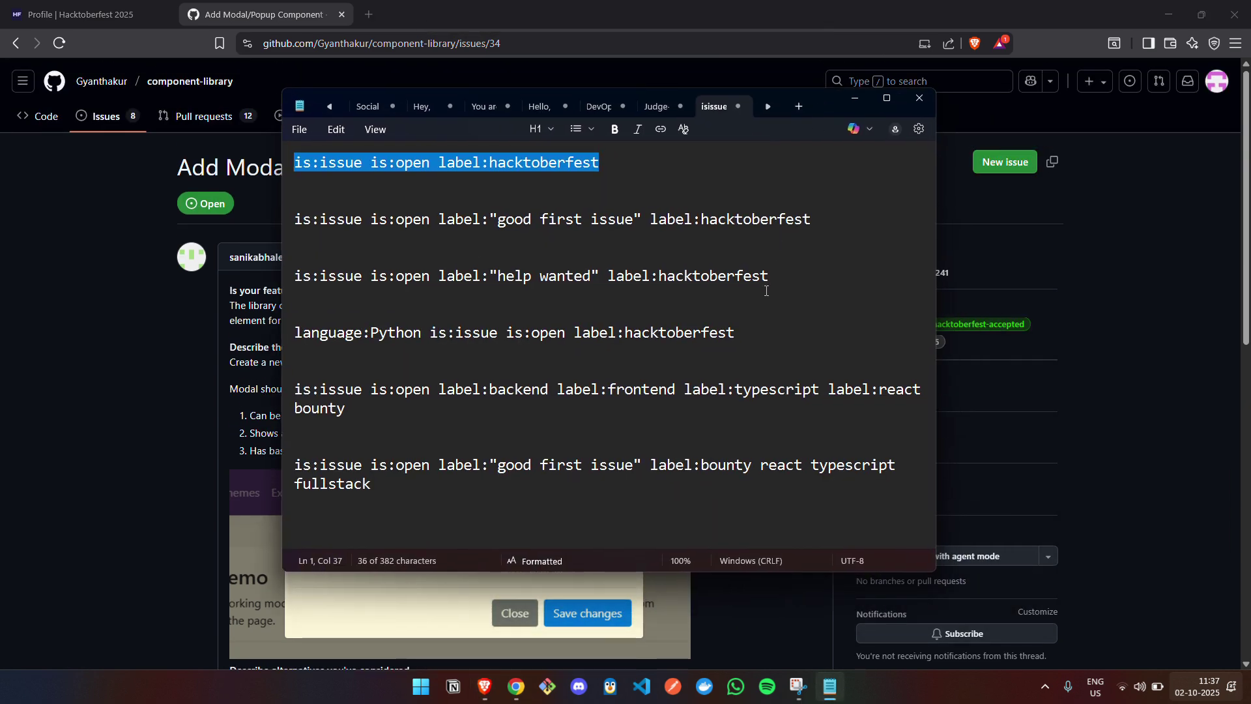
left_click(803, 219)
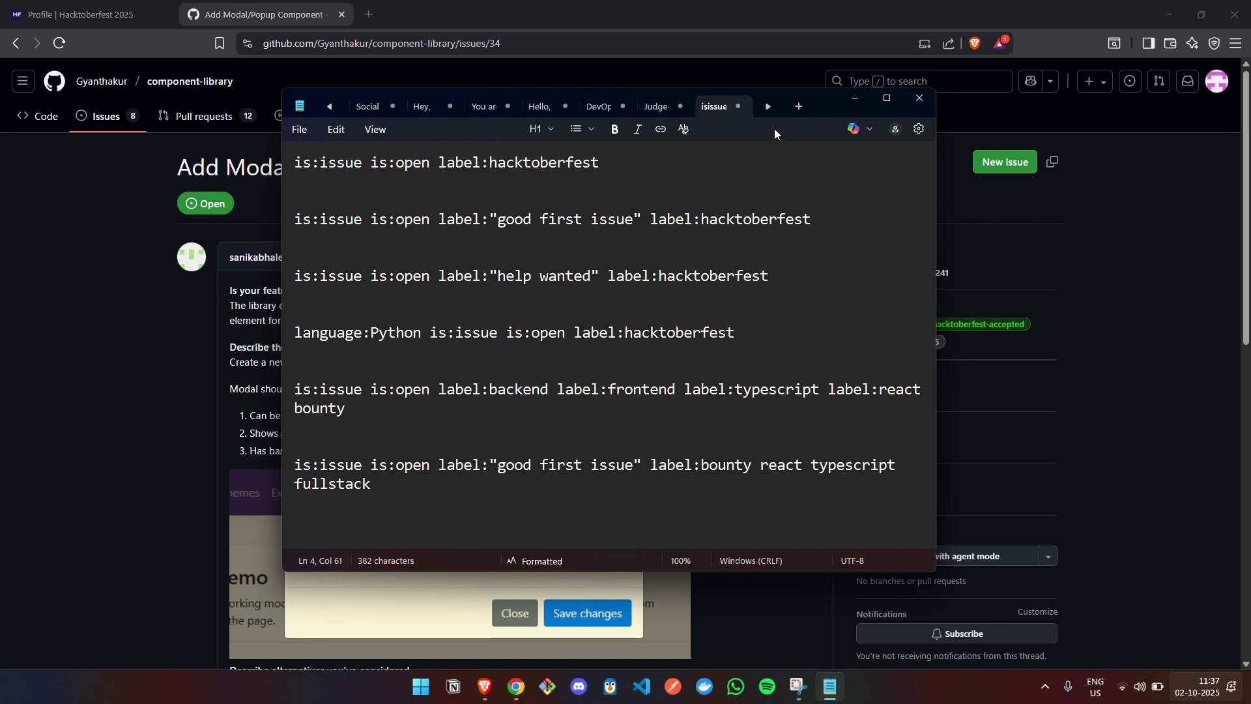
left_click_drag(839, 100, 790, 97)
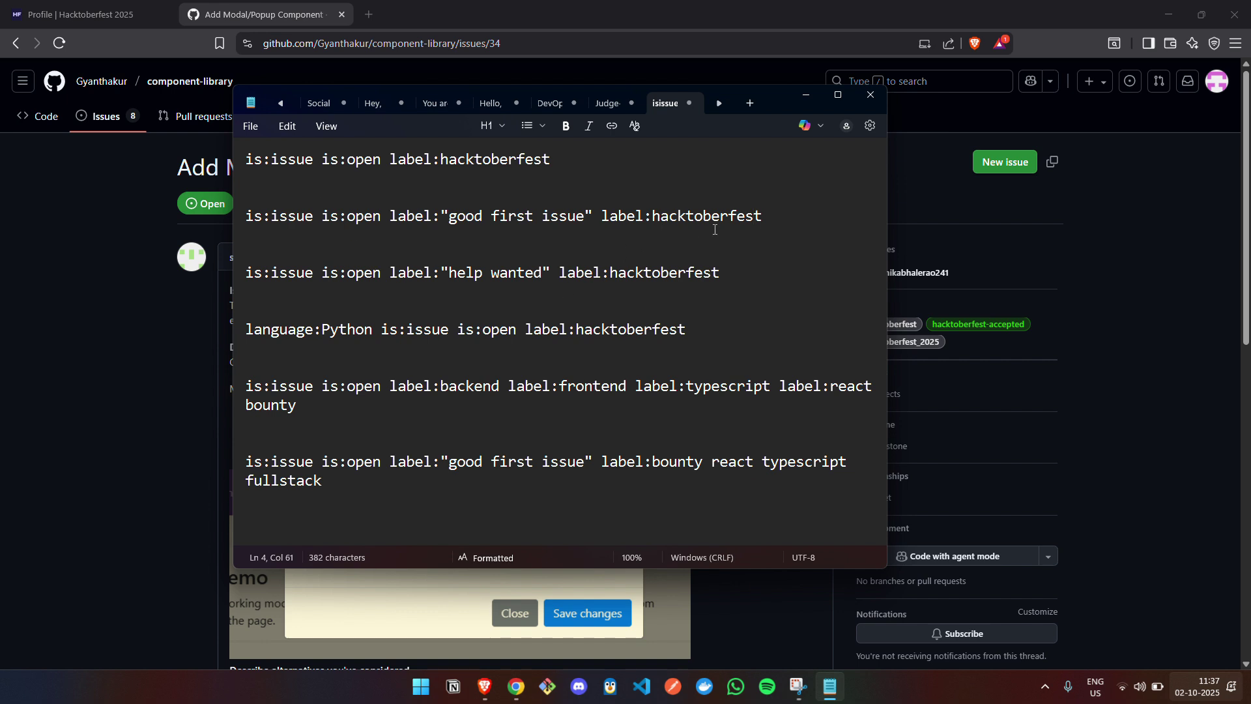
left_click_drag(766, 216, 245, 217)
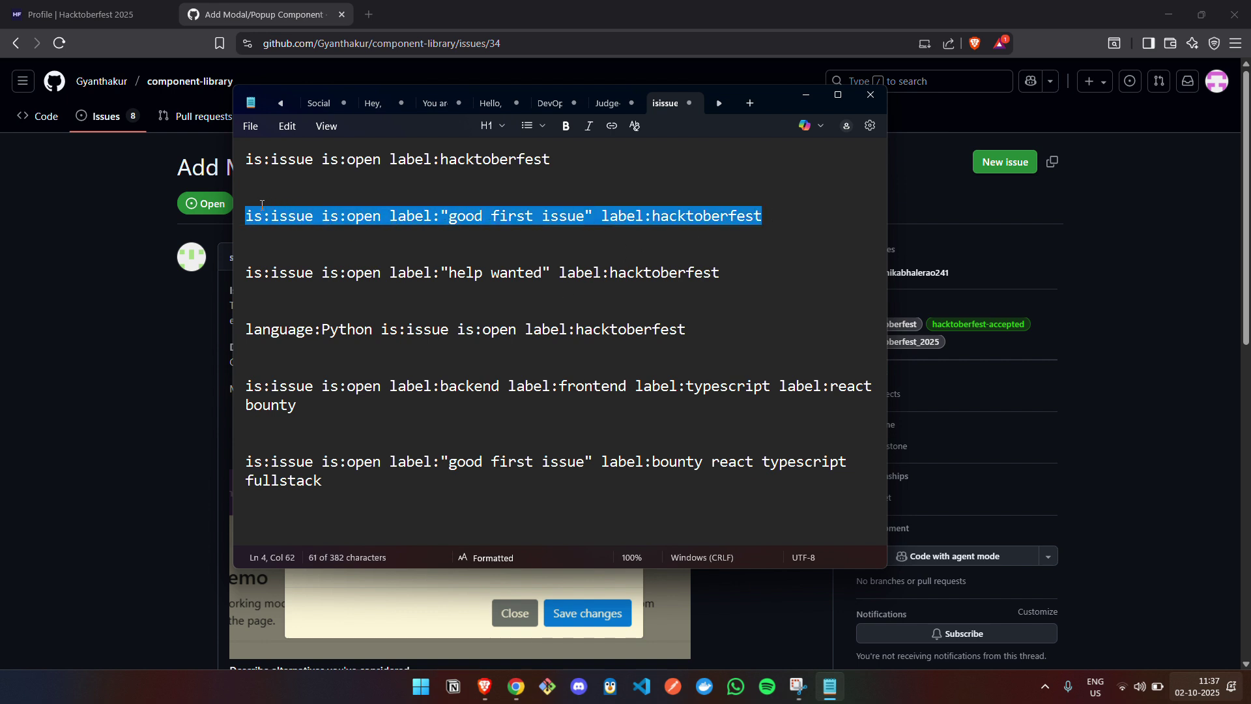
left_click(536, 244)
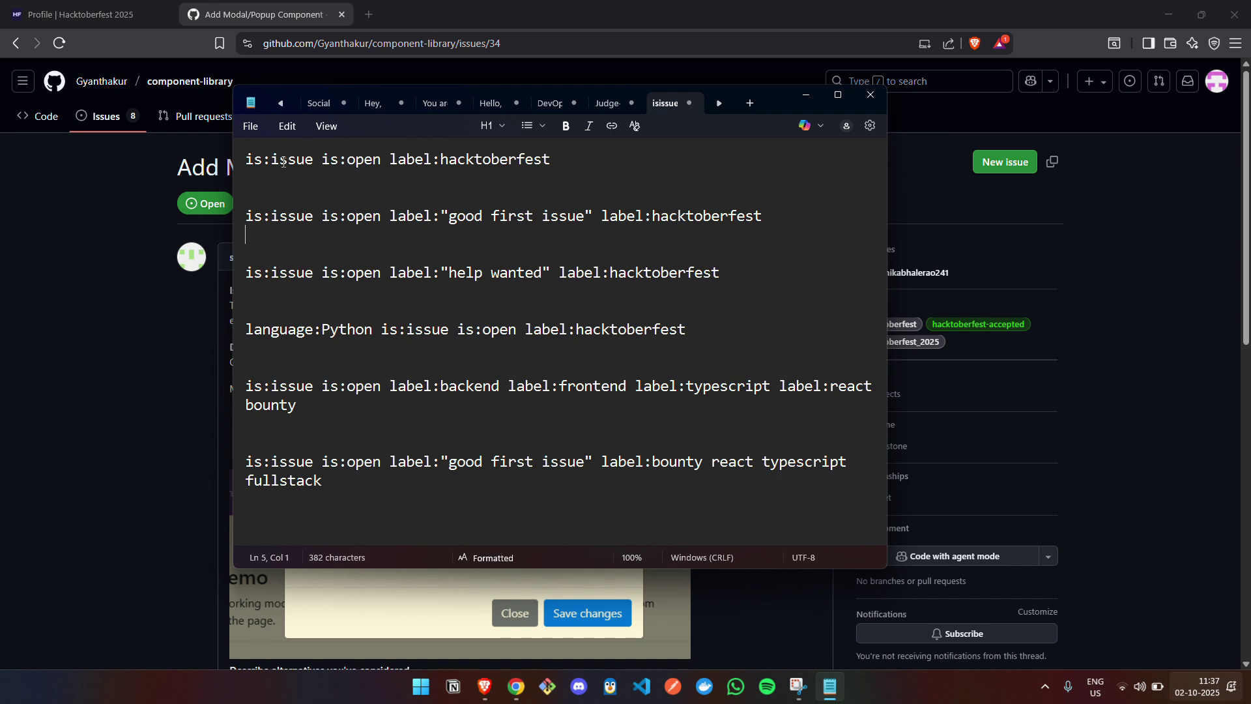
left_click(372, 160)
left_click(469, 161)
left_click_drag(450, 215, 583, 219)
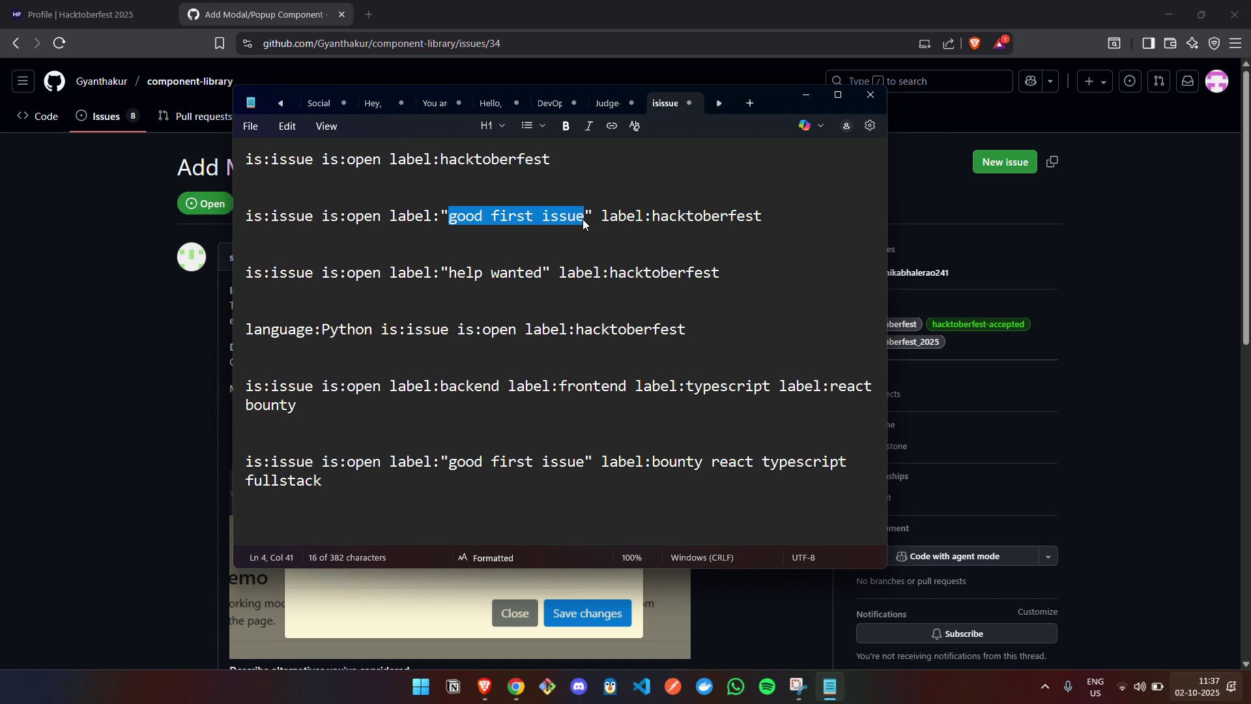
left_click(583, 219)
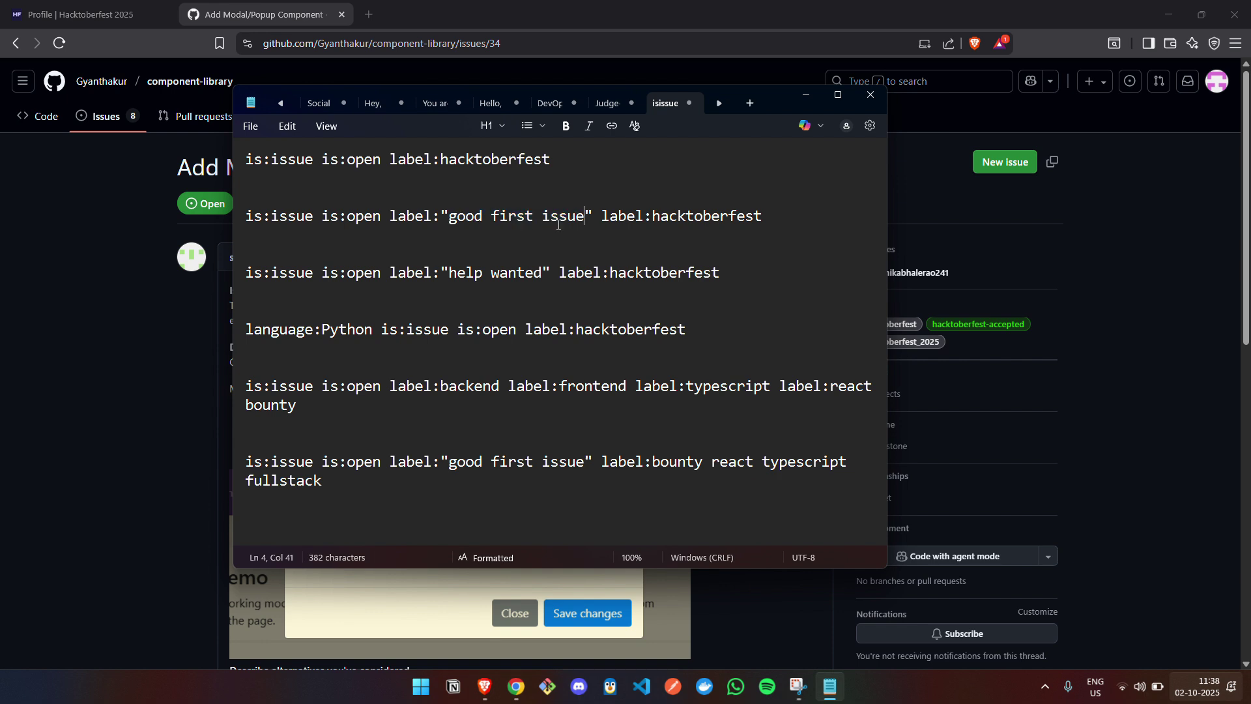
- Examine the saved "help wanted", language:Python and backend/frontend/typescript/react bounty queries in the notes
left_click_drag(457, 274, 521, 268)
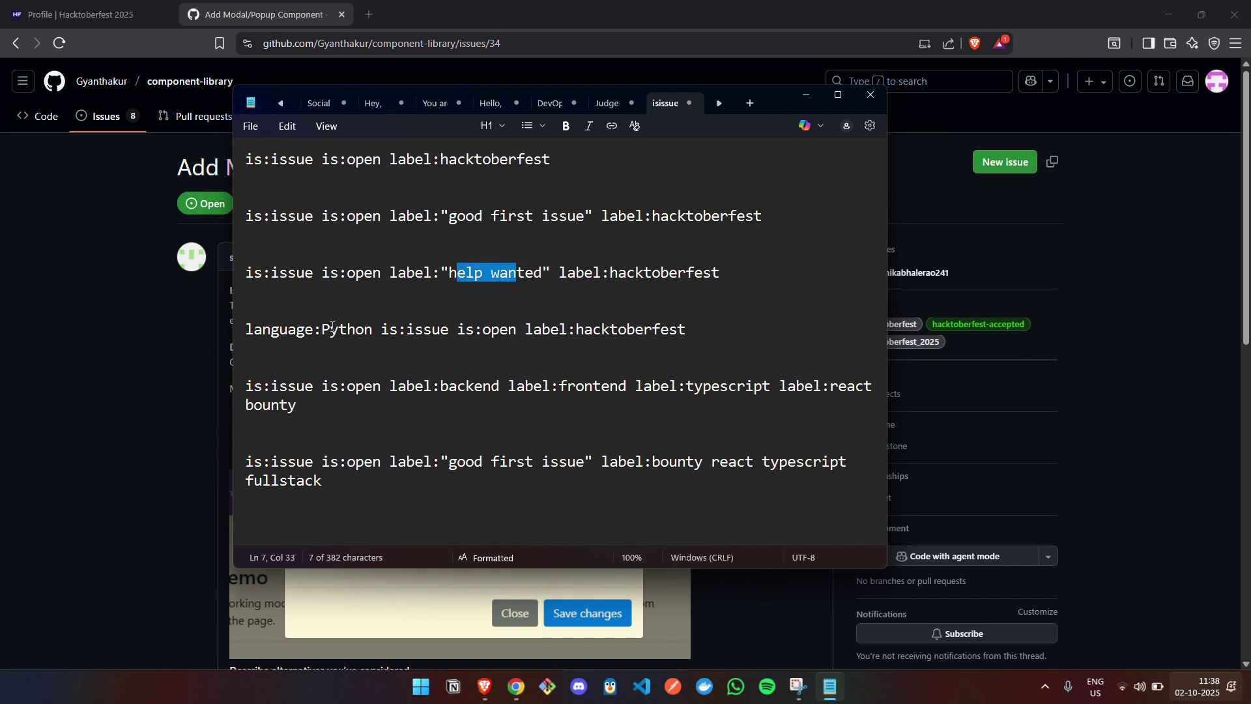
left_click_drag(333, 327, 349, 324)
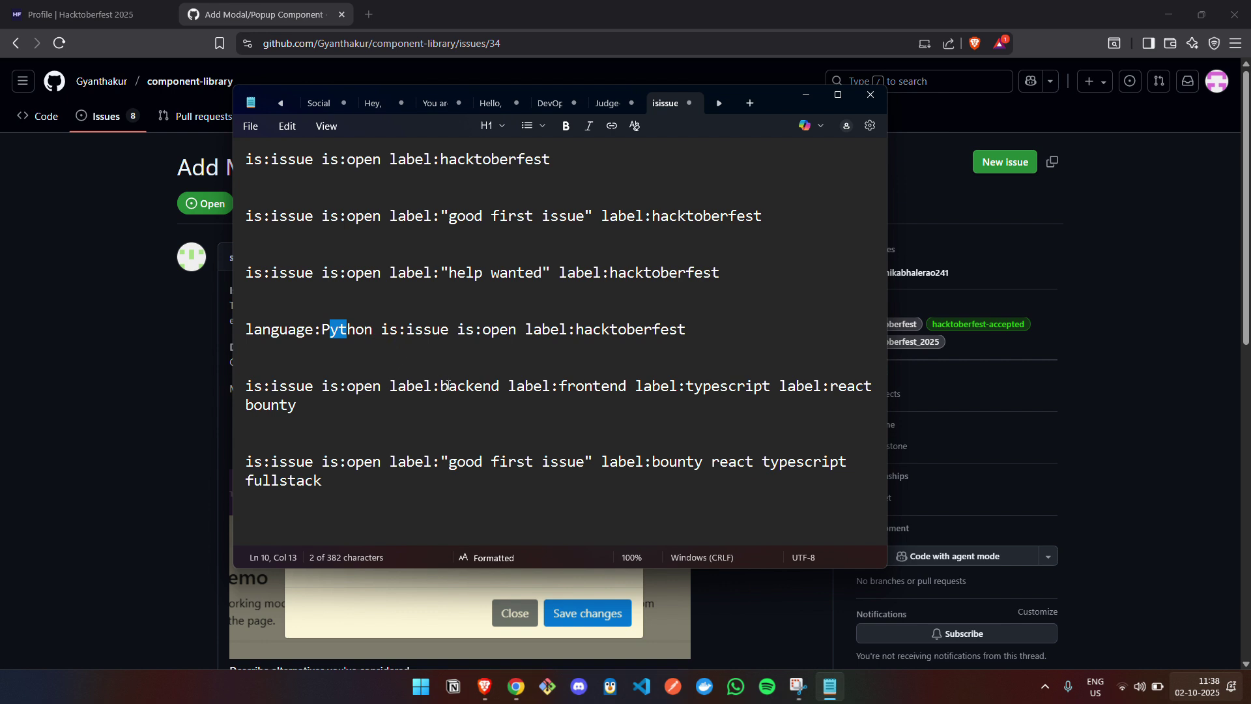
left_click_drag(448, 385, 458, 386)
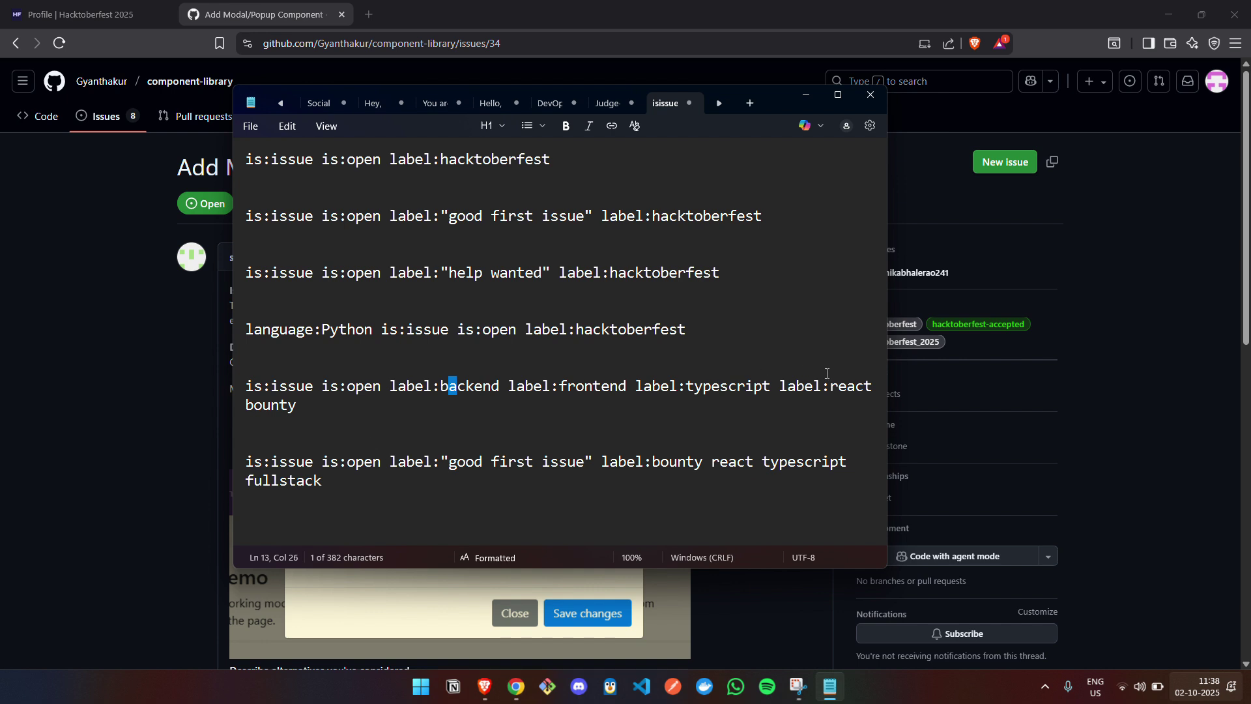
left_click_drag(305, 408, 255, 411)
left_click(425, 421)
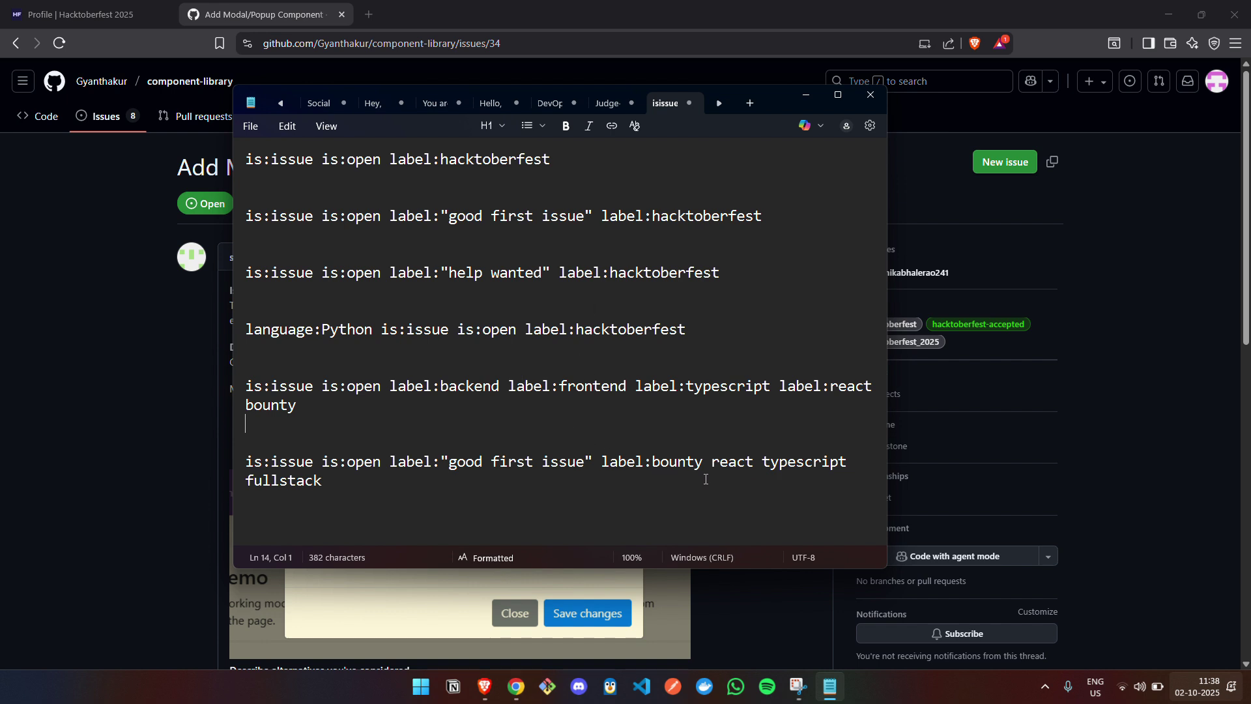
- Return to the browser's Hacktoberfest issue results and rerun the search with label:bounty added to the query
left_click_drag(704, 465, 599, 464)
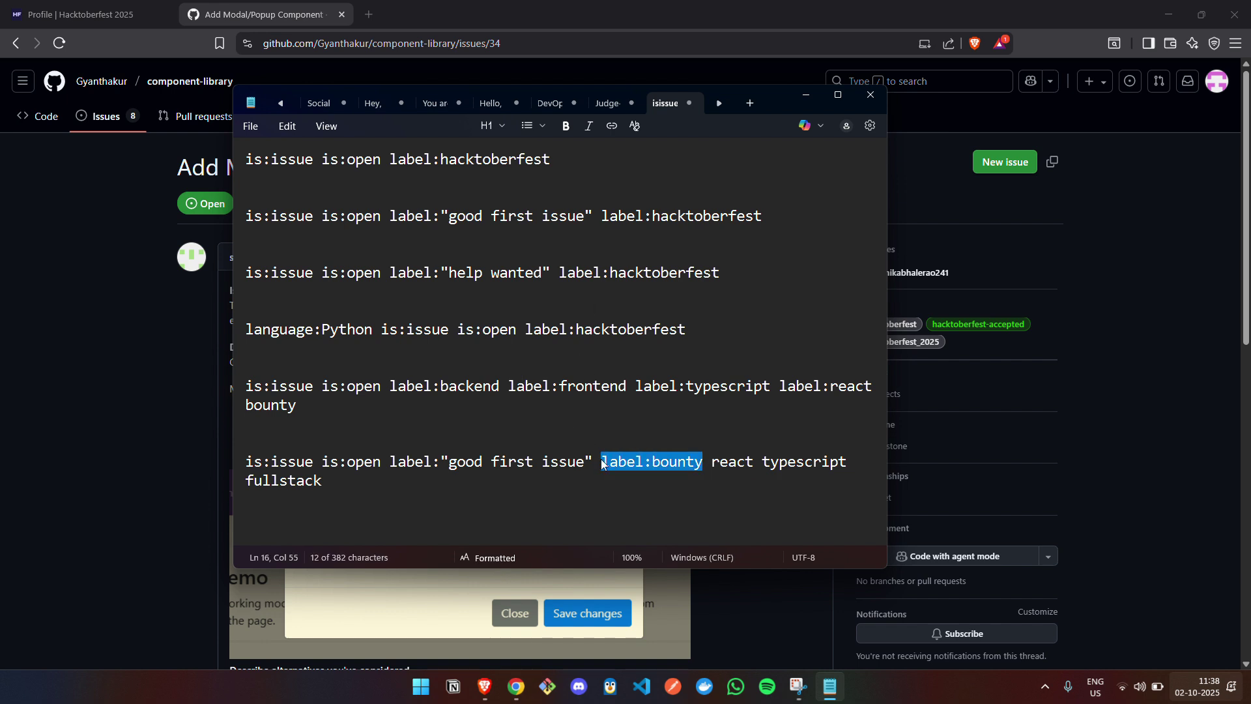
left_click(37, 64)
left_click(16, 43)
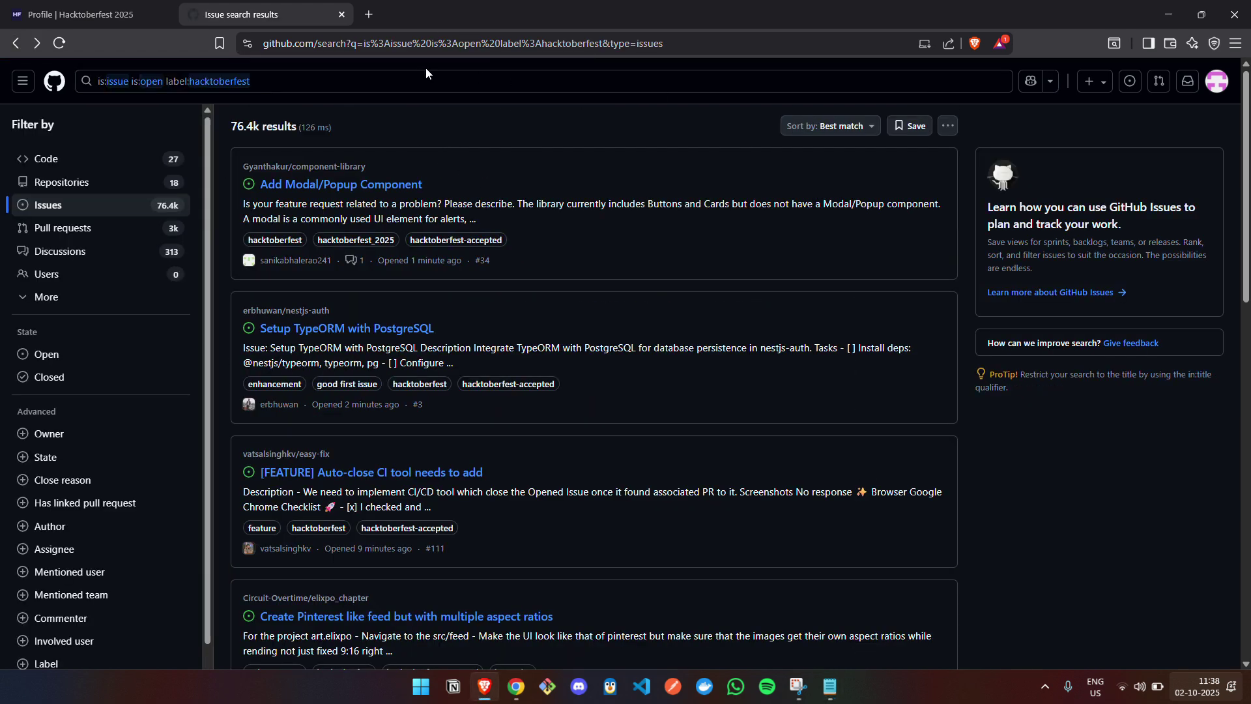
left_click(421, 79)
type("label:bounty")
key("Return")
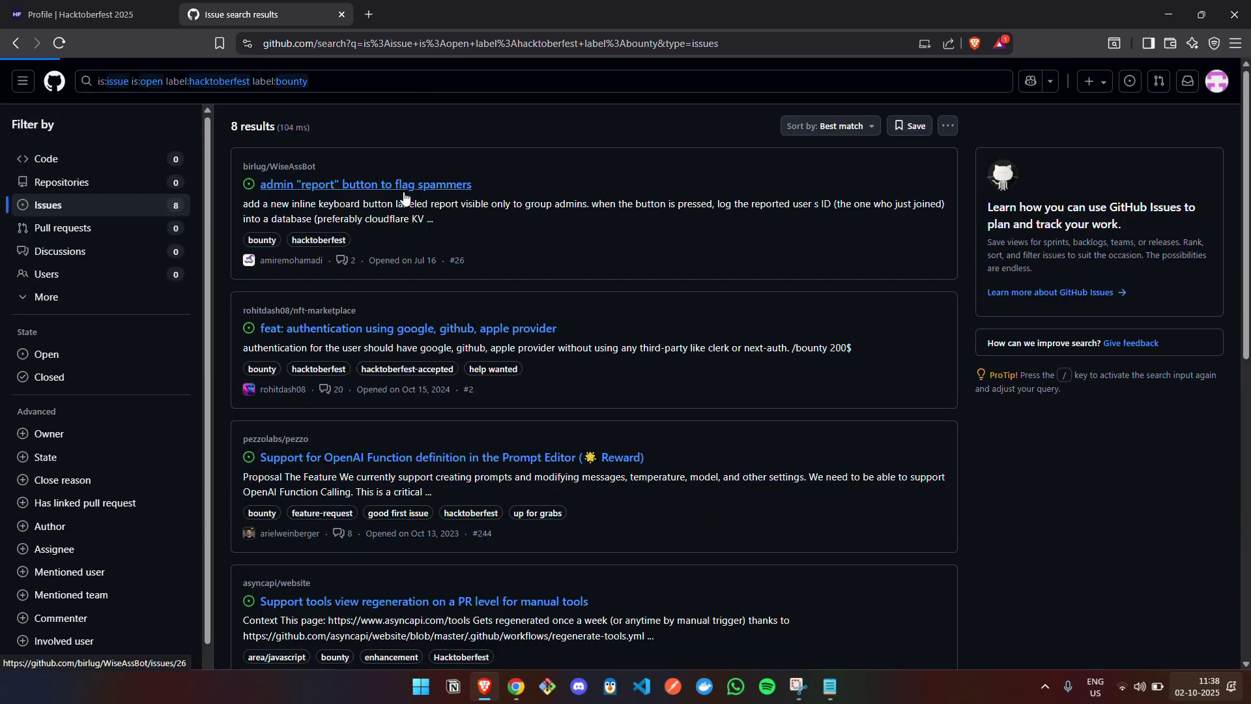
- Open the issue 'admin "report" button to flag spammers' and examine its description, labels and comments
left_click(409, 185)
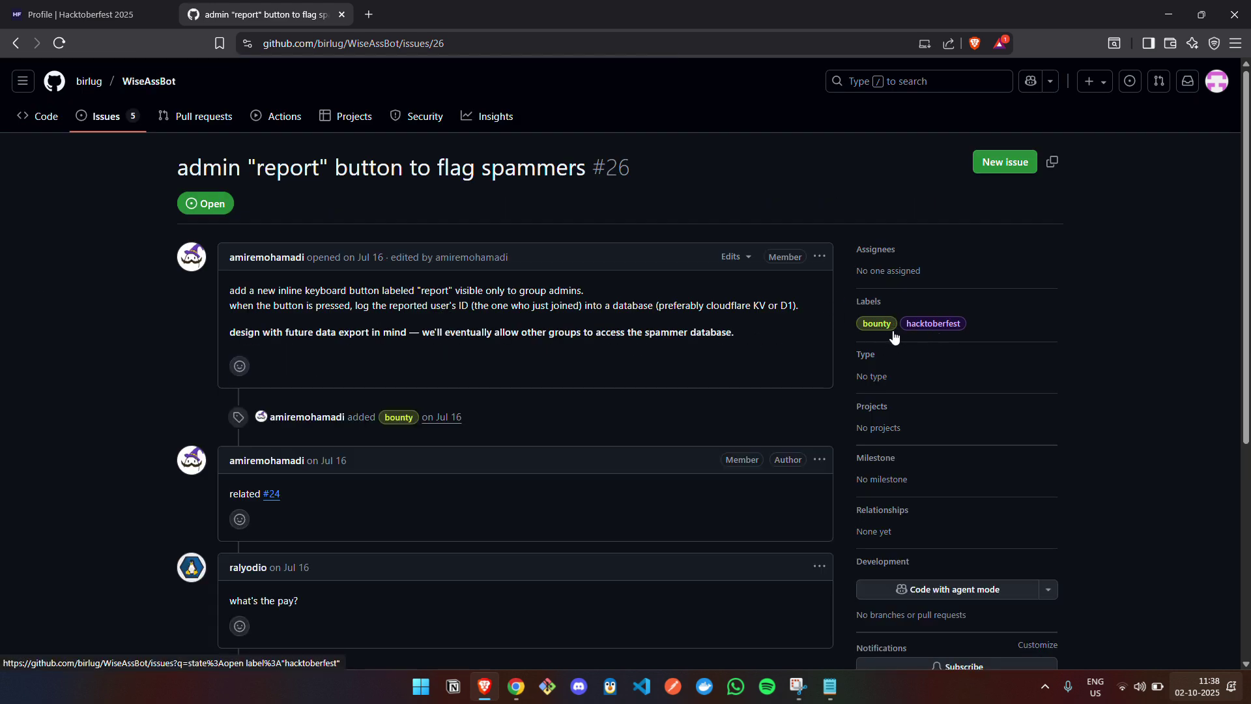
scroll(457, 334, "down", 5)
scroll(458, 334, "up", 3)
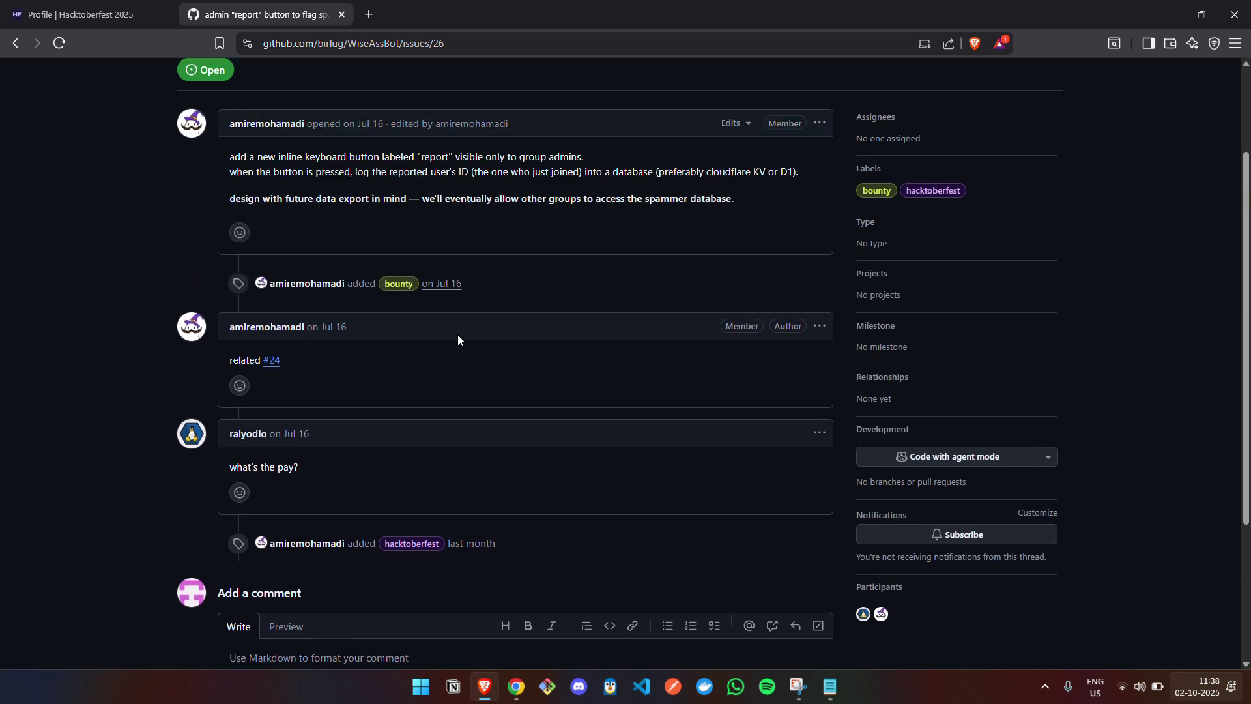
scroll(466, 496, "up", 1)
scroll(471, 572, "up", 1)
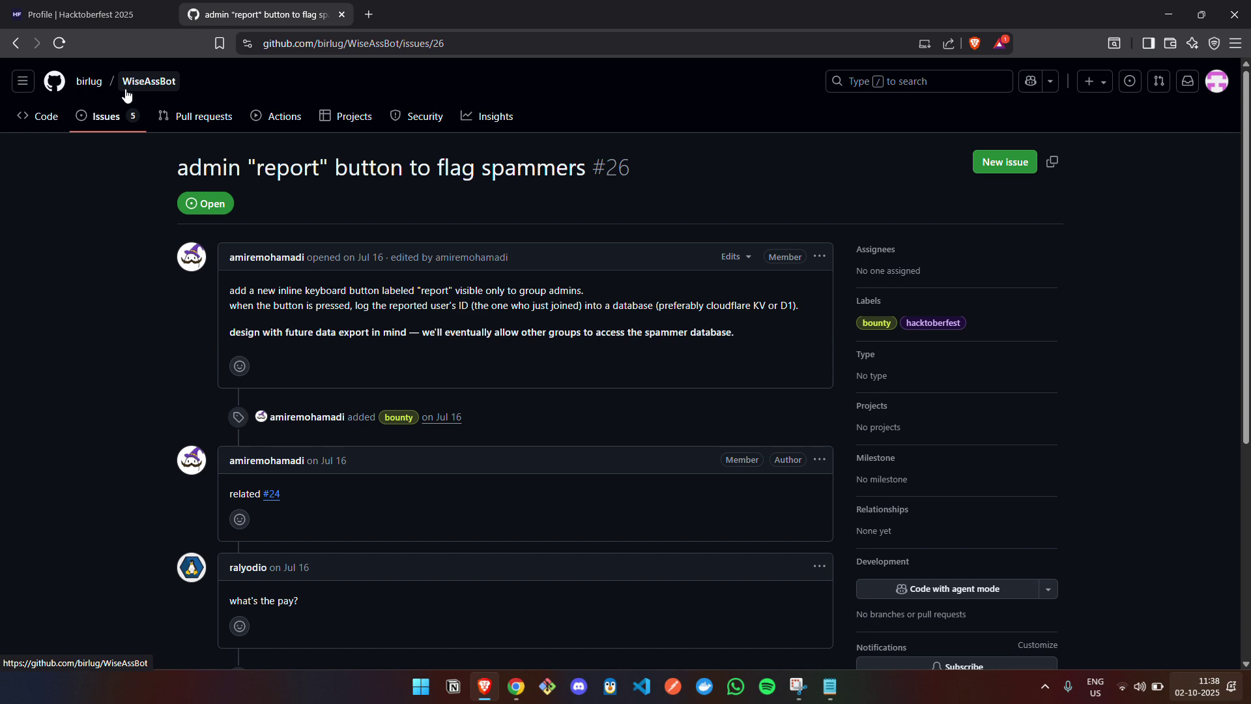
- Open the main page of the WiseAssBot repository and examine its README, contributors and languages
left_click(59, 117)
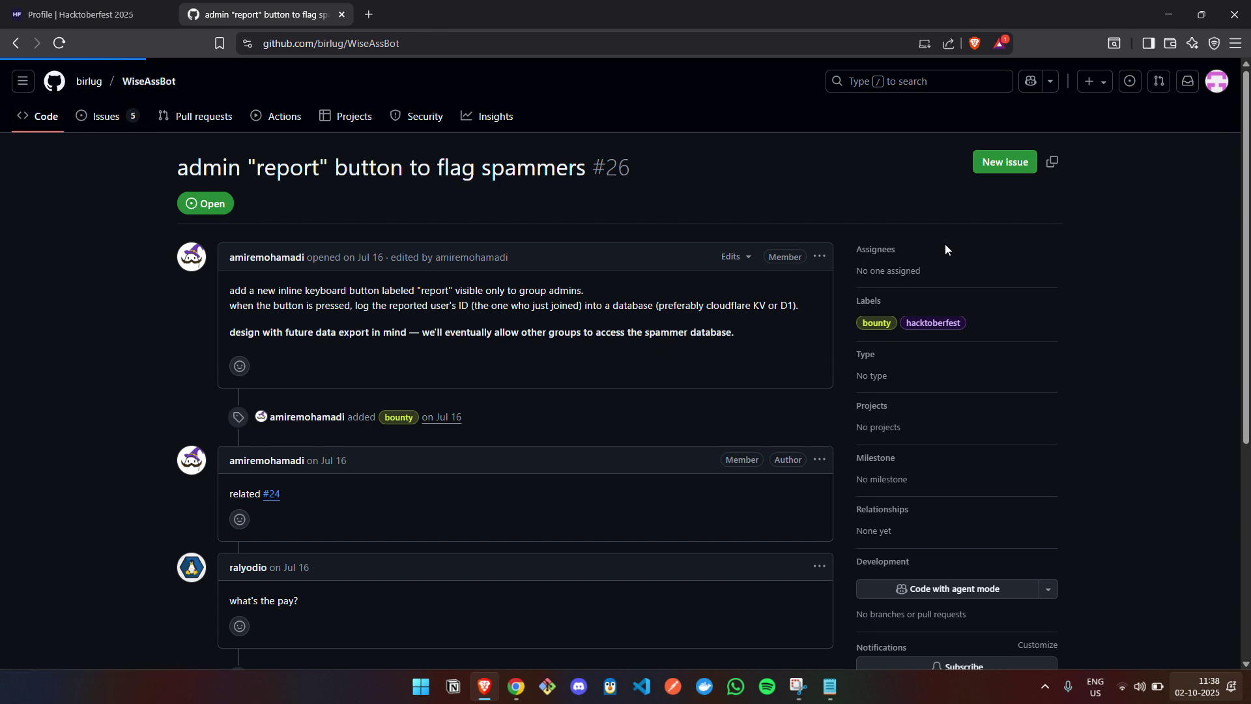
scroll(921, 291, "down", 7)
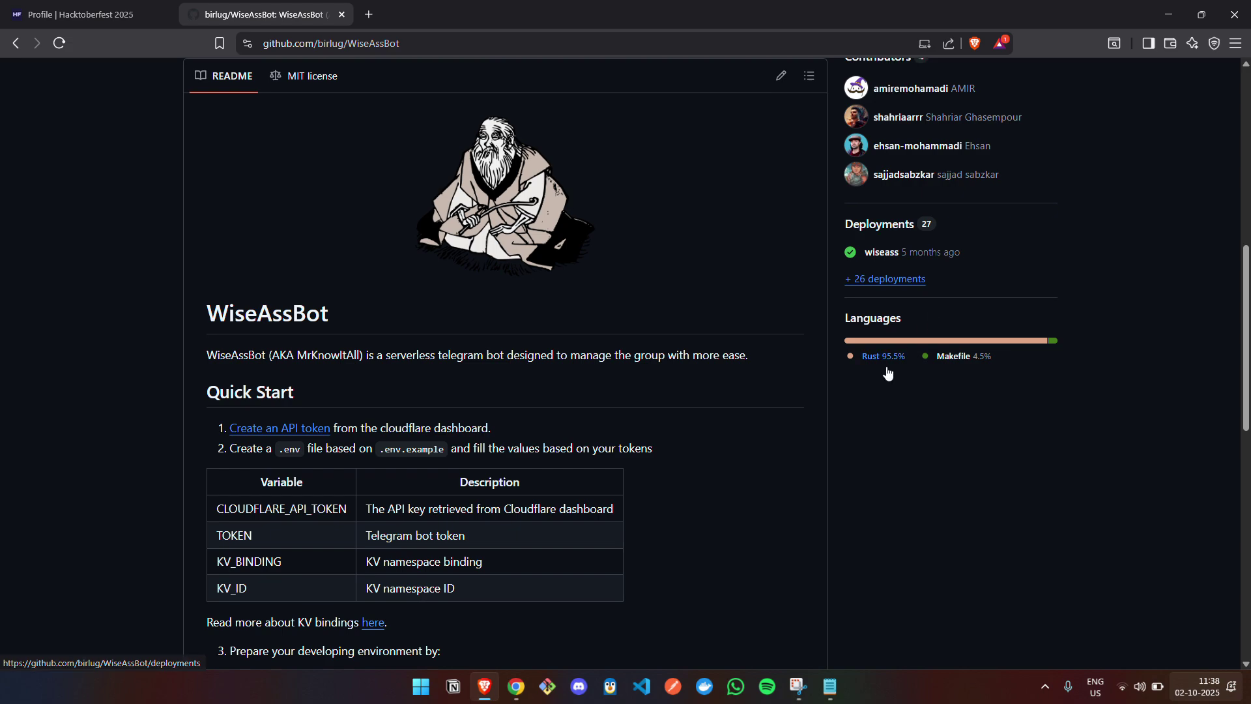
scroll(847, 367, "up", 2)
scroll(812, 366, "down", 4)
scroll(811, 372, "up", 10)
- Switch to Notepad and review the full list of saved GitHub issue search queries
key("alt+Tab")
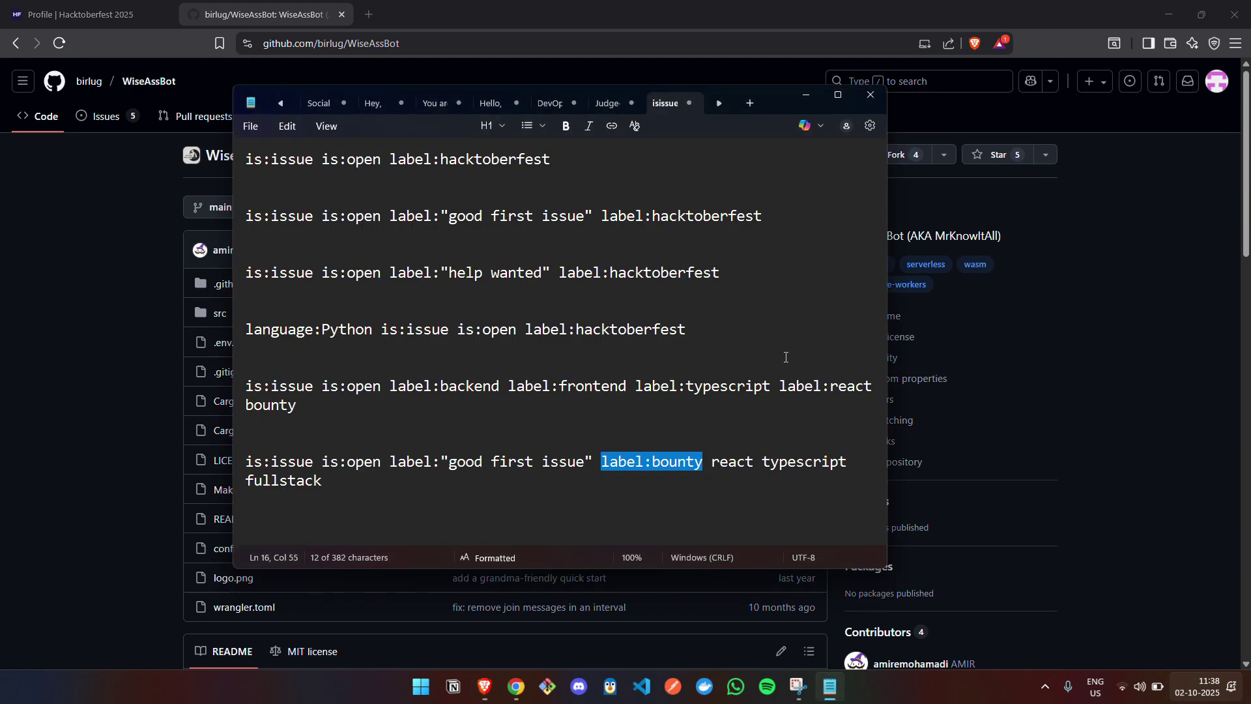
left_click(722, 283)
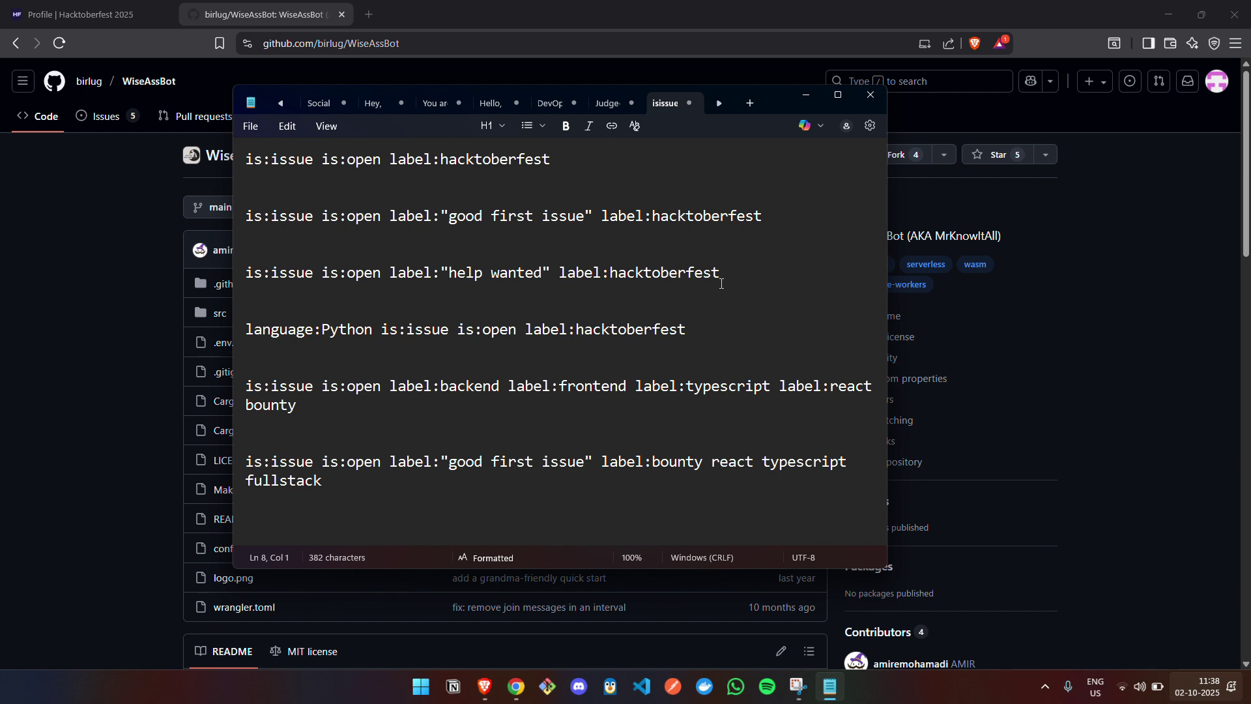
left_click_drag(753, 103, 759, 112)
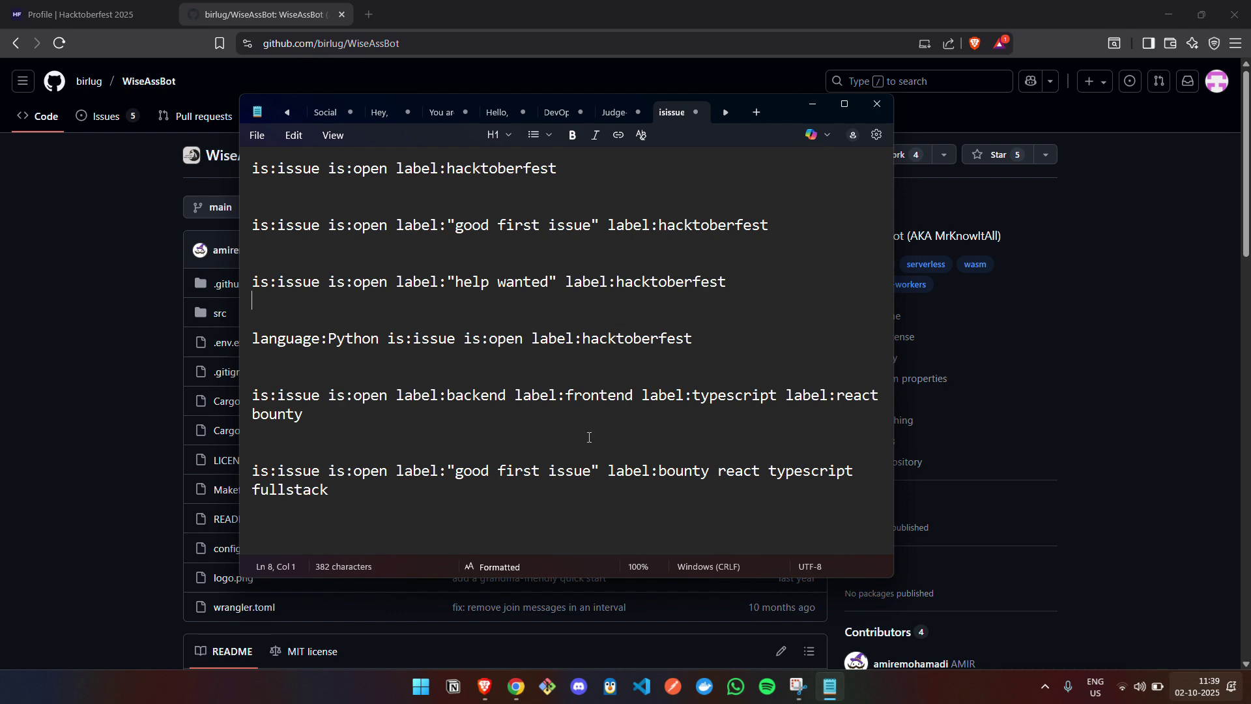
key("ctrl+a")
left_click(471, 236)
- Return to the browser, open WiseAssBot's issue list, and examine the progress and linked accounts sections of the Hacktoberfest profile
left_click(106, 116)
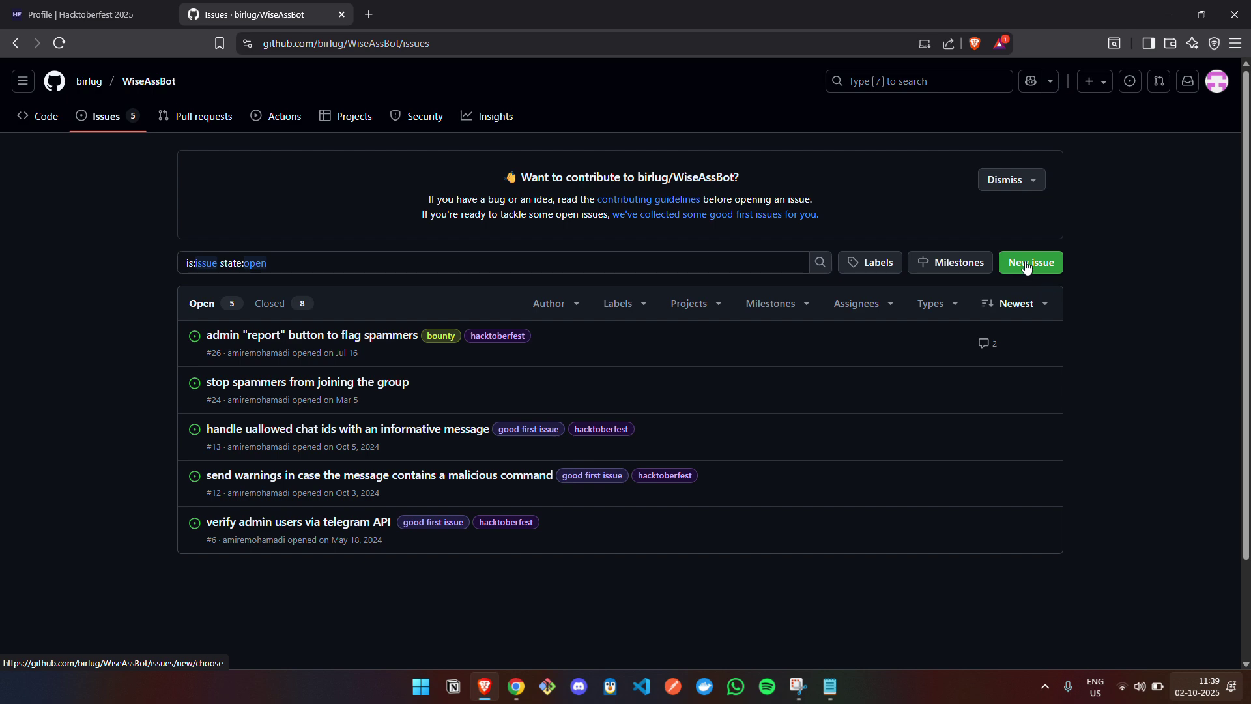
left_click(99, 15)
scroll(631, 393, "down", 5)
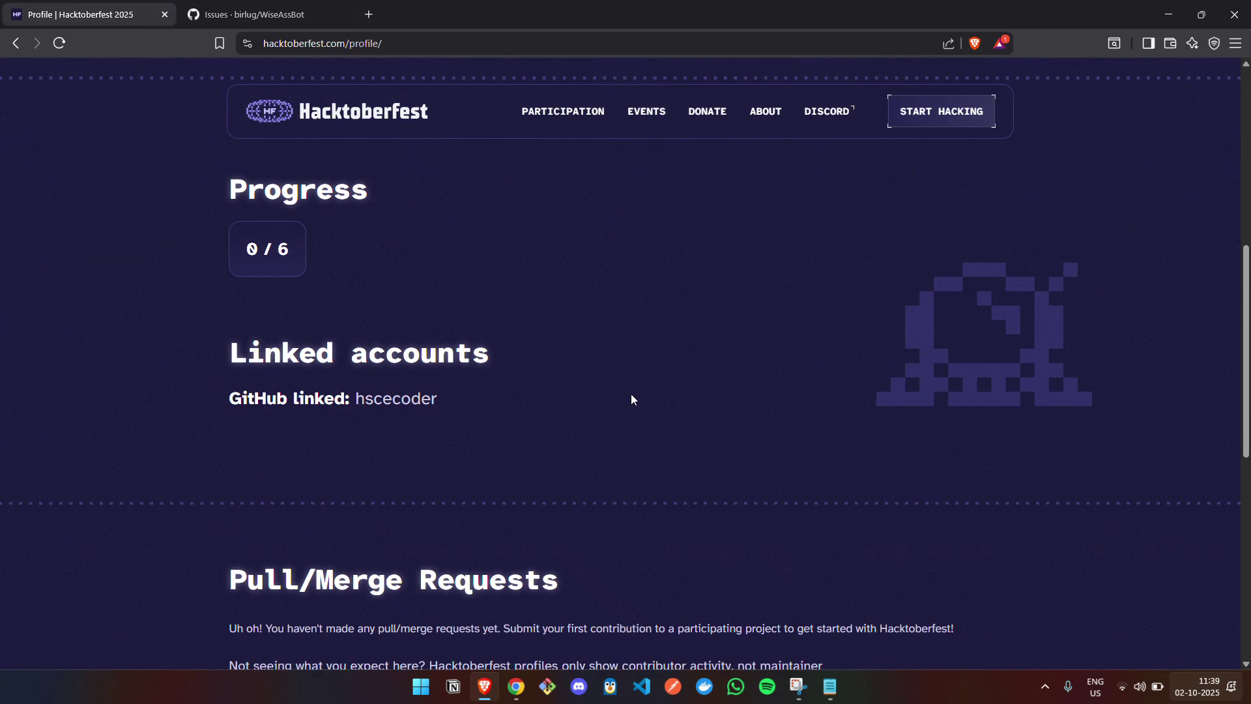
scroll(631, 399, "up", 2)
scroll(585, 382, "down", 1)
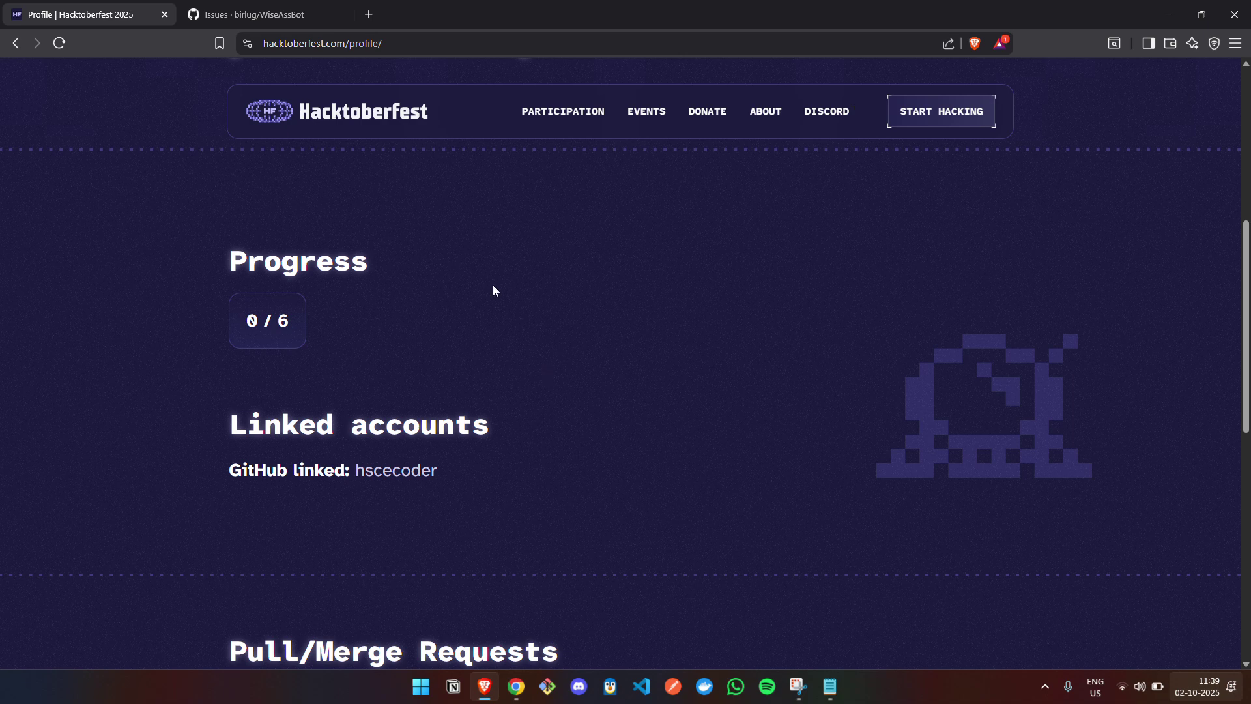
- Recheck the contribution progress counter on the Hacktoberfest profile and return to WiseAssBot's open issues
left_click(228, 13)
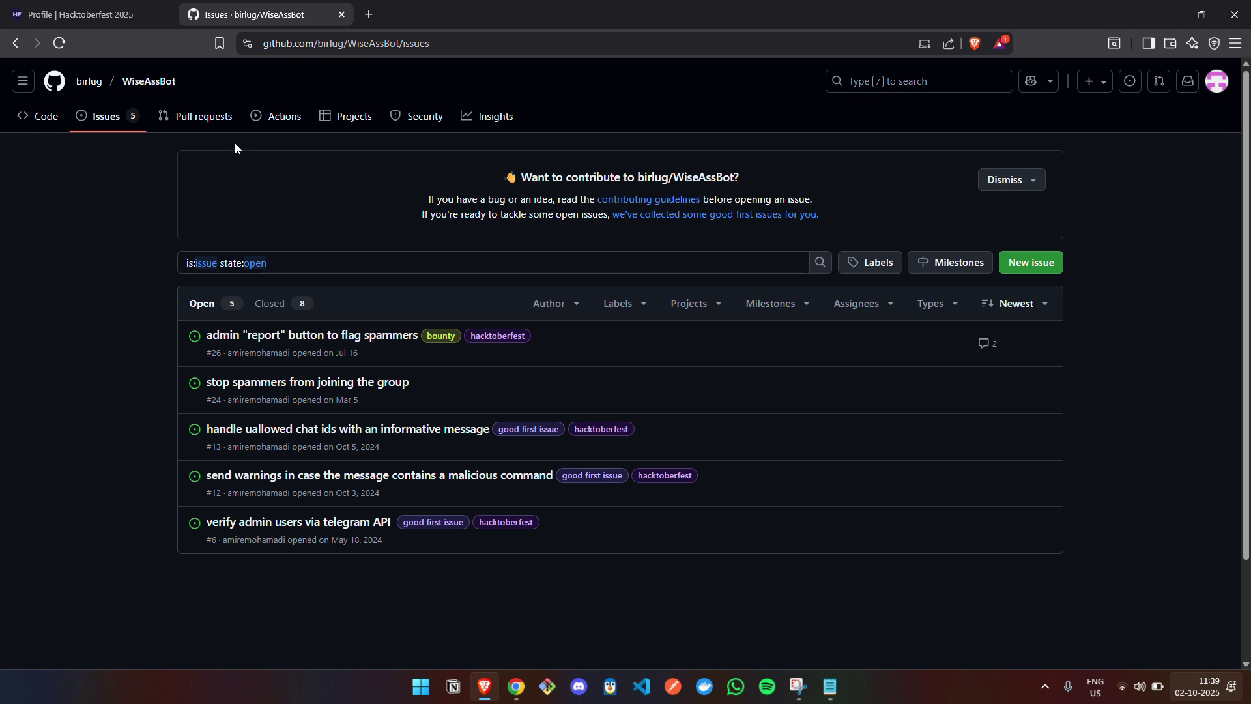
left_click(142, 18)
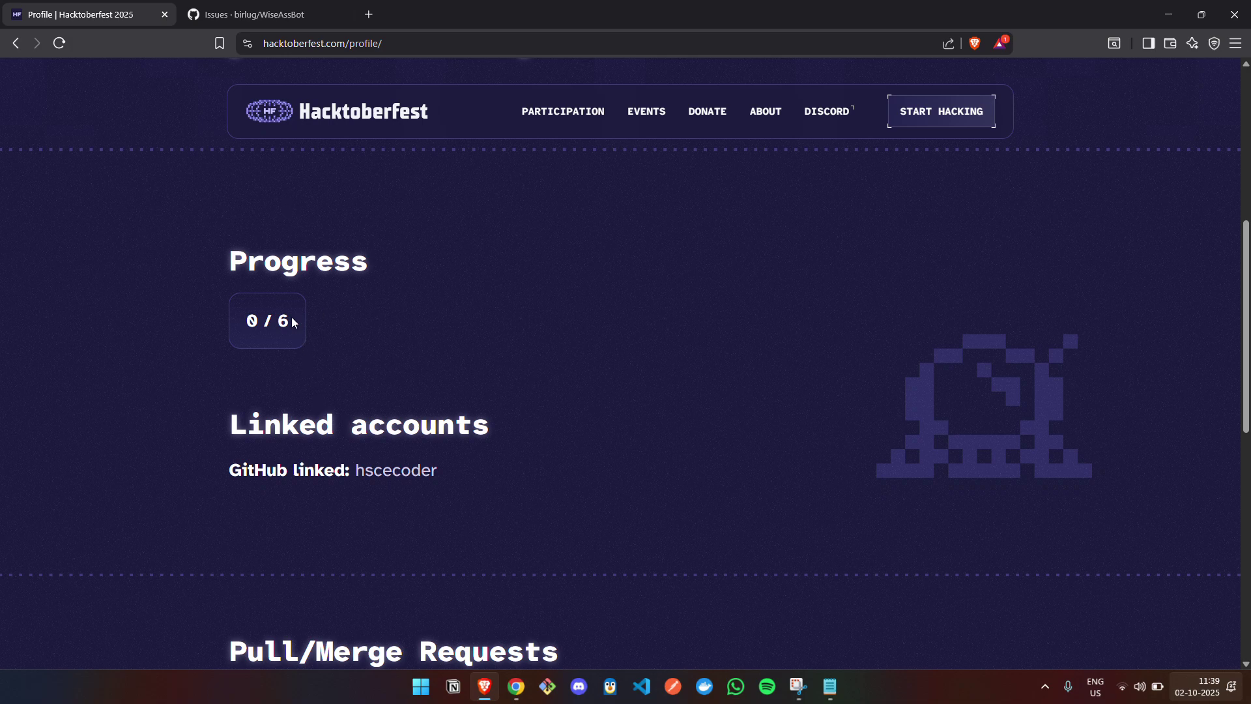
left_click_drag(291, 317, 240, 317)
left_click(401, 311)
left_click(240, 17)
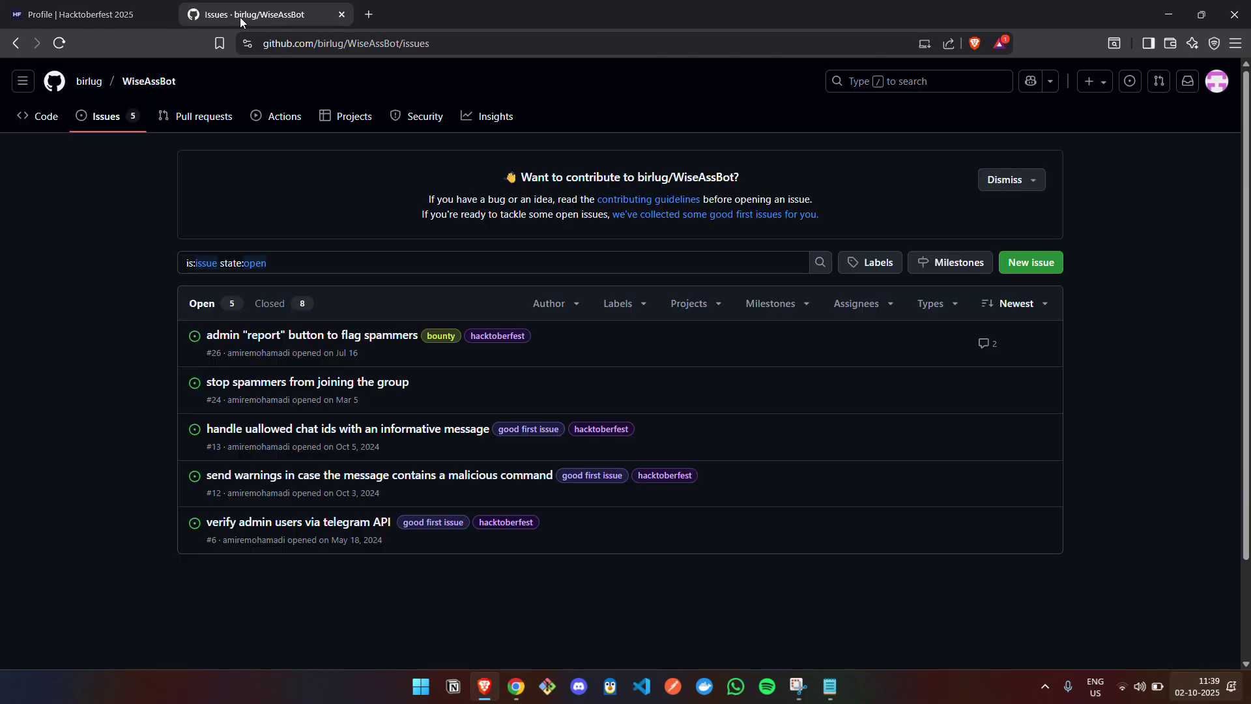